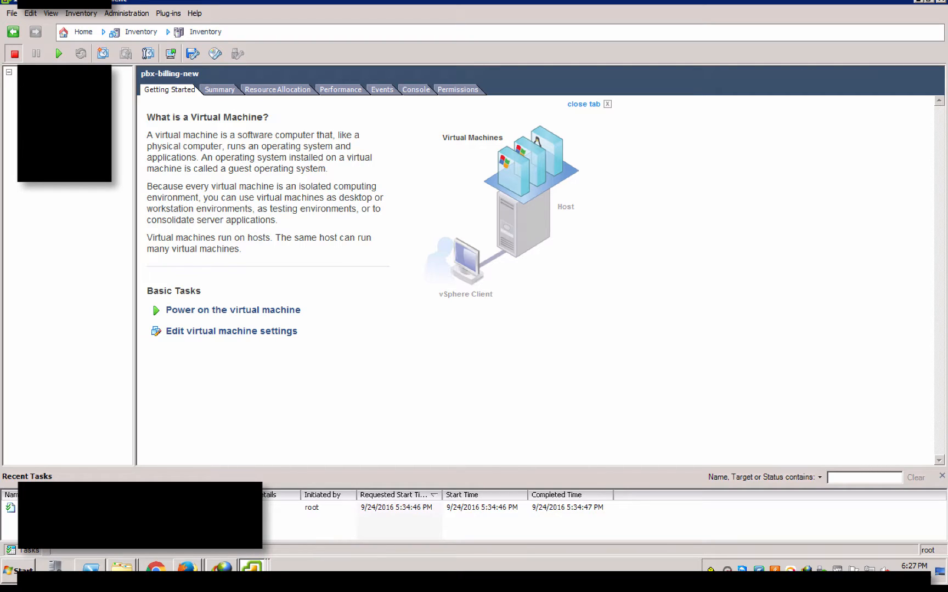
Confirm pbx-billing-new's CD/DVD drive 1 uses the Elastix 4.0.74 ISO on datastore1 and save the settings
right_click(71, 143)
left_click(114, 209)
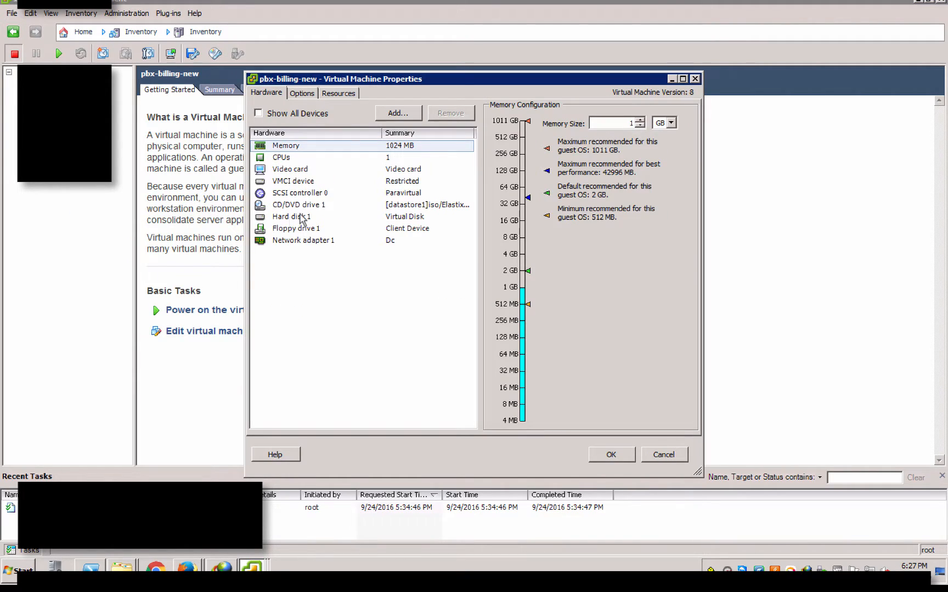
left_click(299, 206)
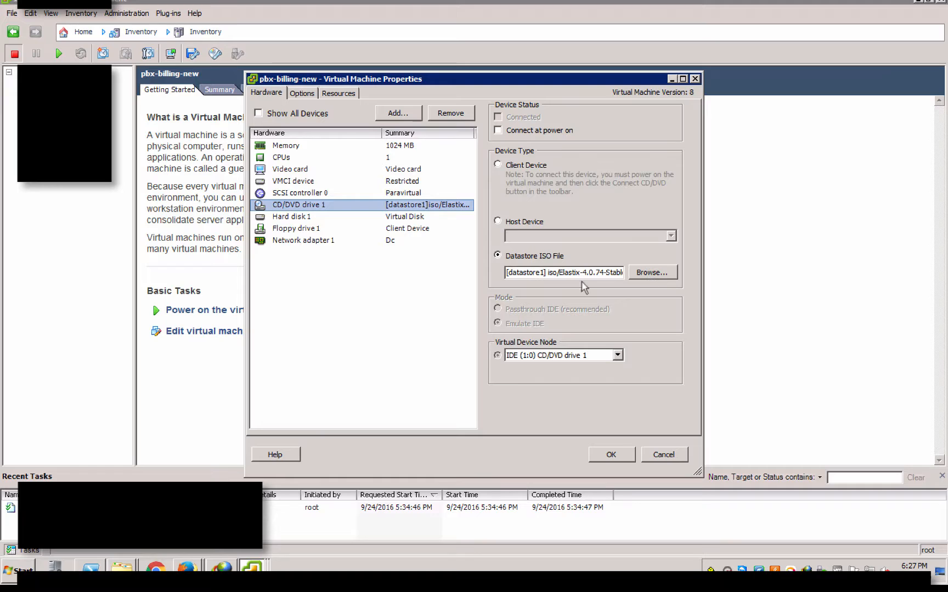
left_click_drag(547, 272, 622, 274)
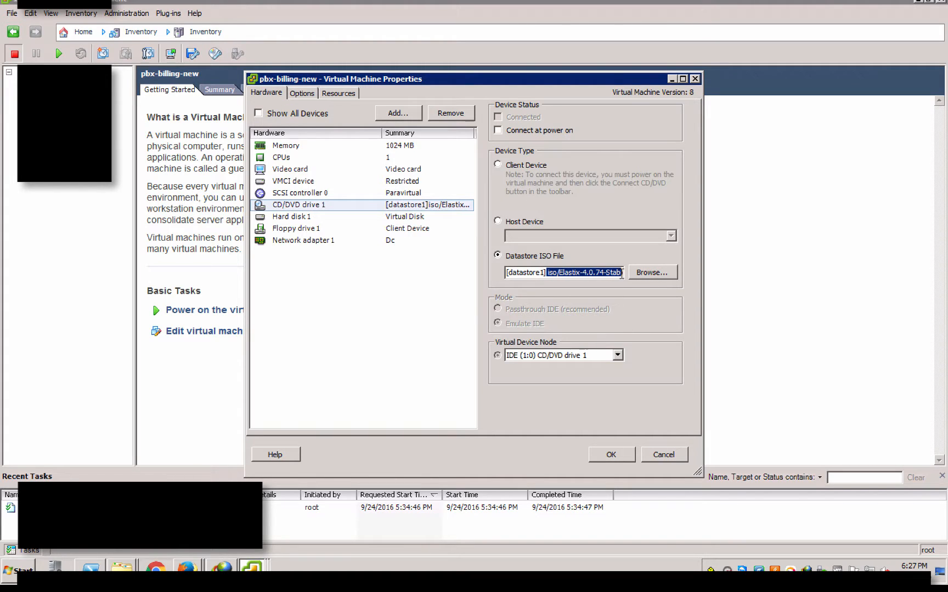
left_click(618, 455)
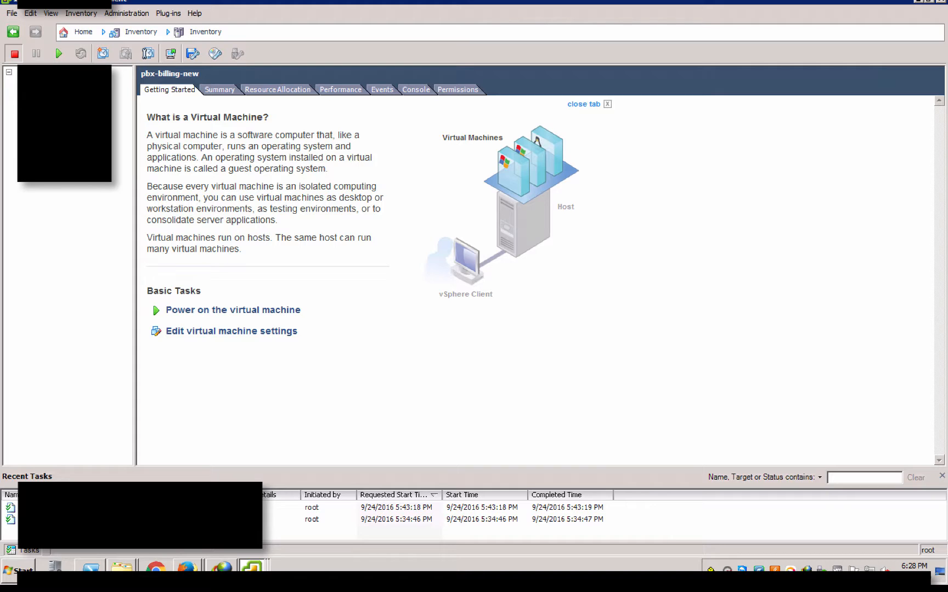
Power on pbx-billing-new and check its console, which shows a network boot attempt
left_click(58, 54)
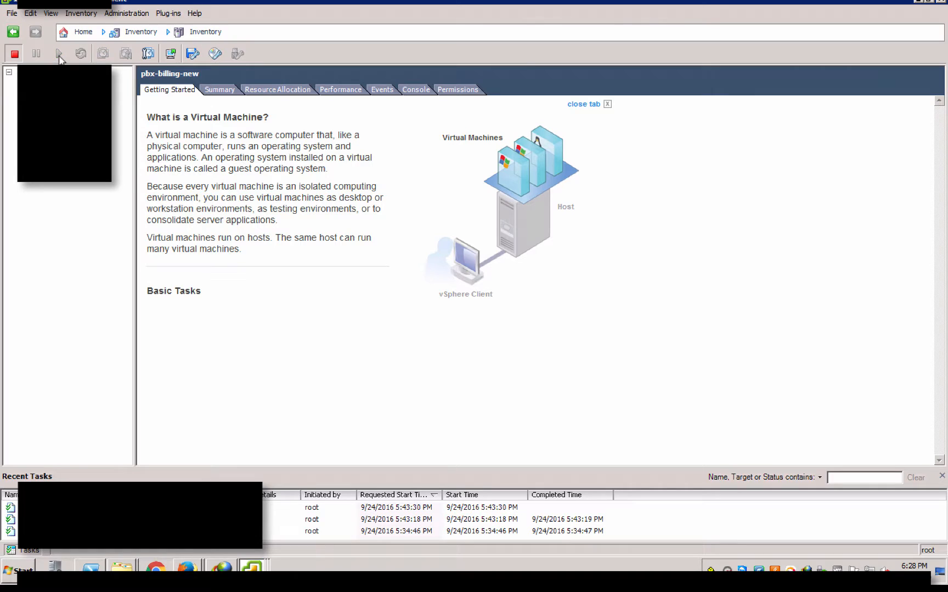
left_click(170, 53)
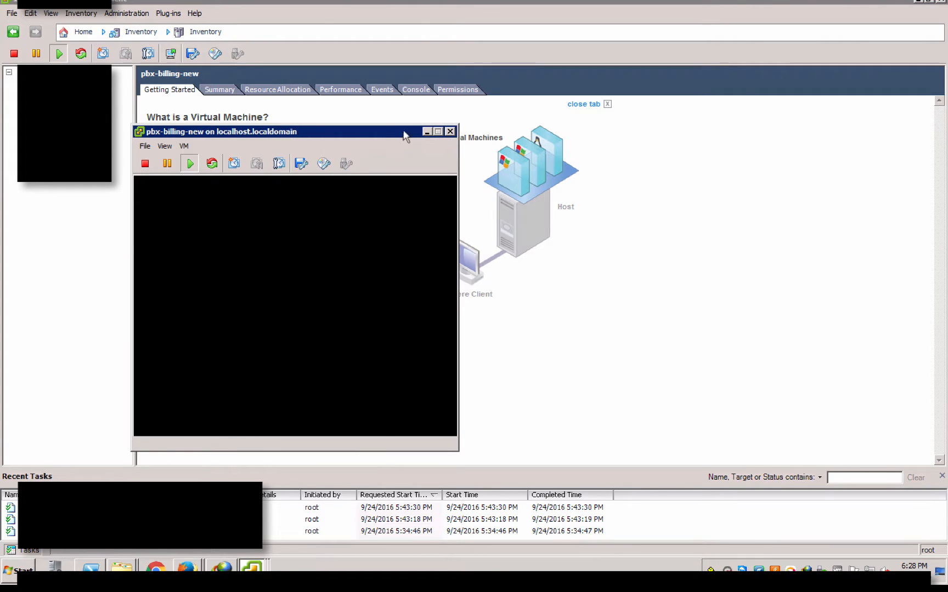
left_click_drag(407, 136, 488, 136)
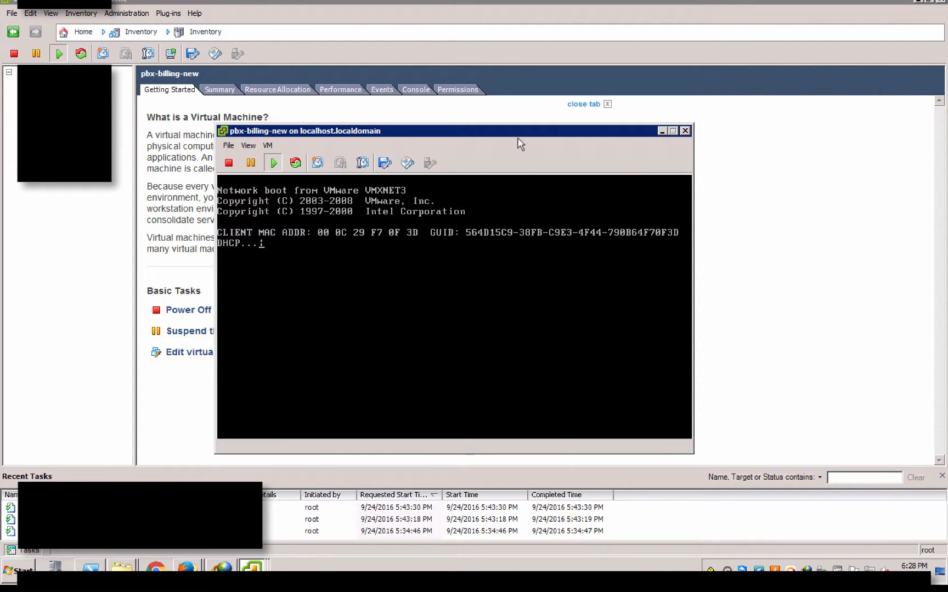
left_click(685, 131)
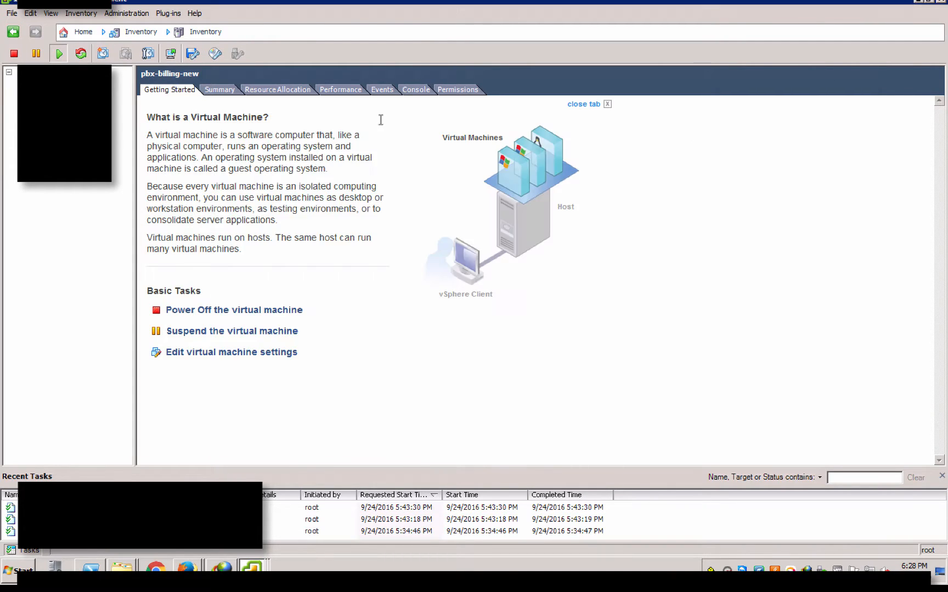
Power the VM off again, confirming the power-off
left_click(14, 53)
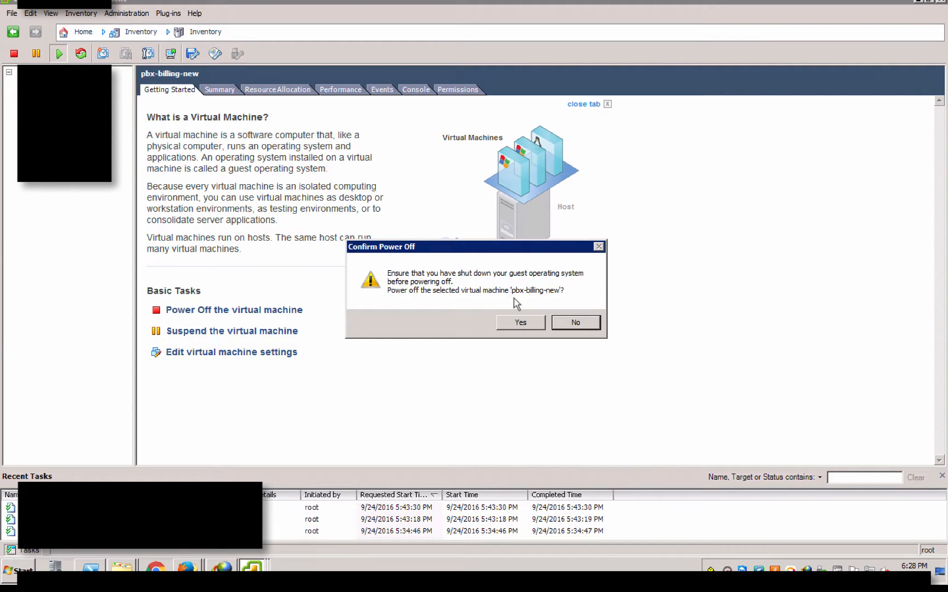
left_click(521, 321)
right_click(66, 147)
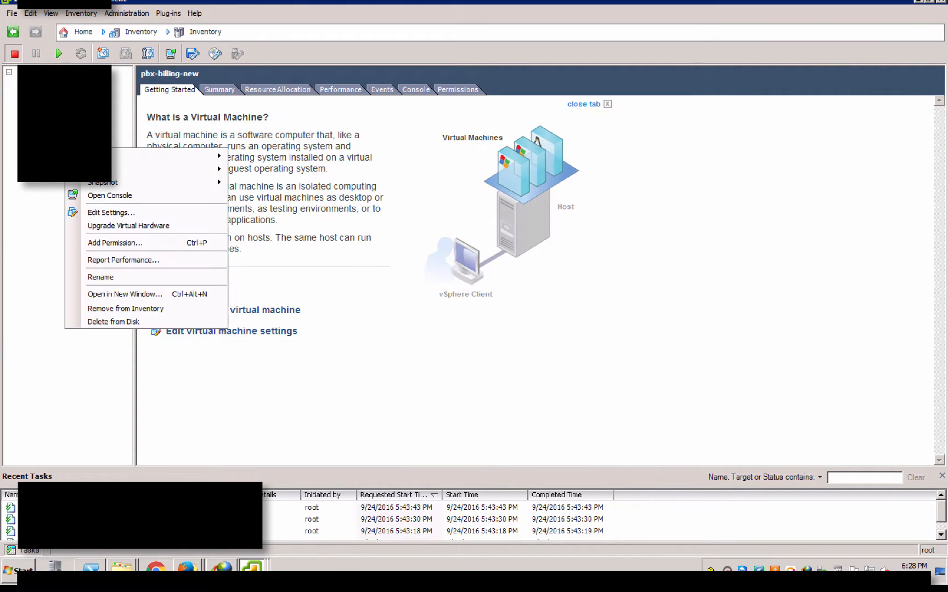
Enable Connect at power on for CD/DVD drive 1 and apply the change
left_click(110, 212)
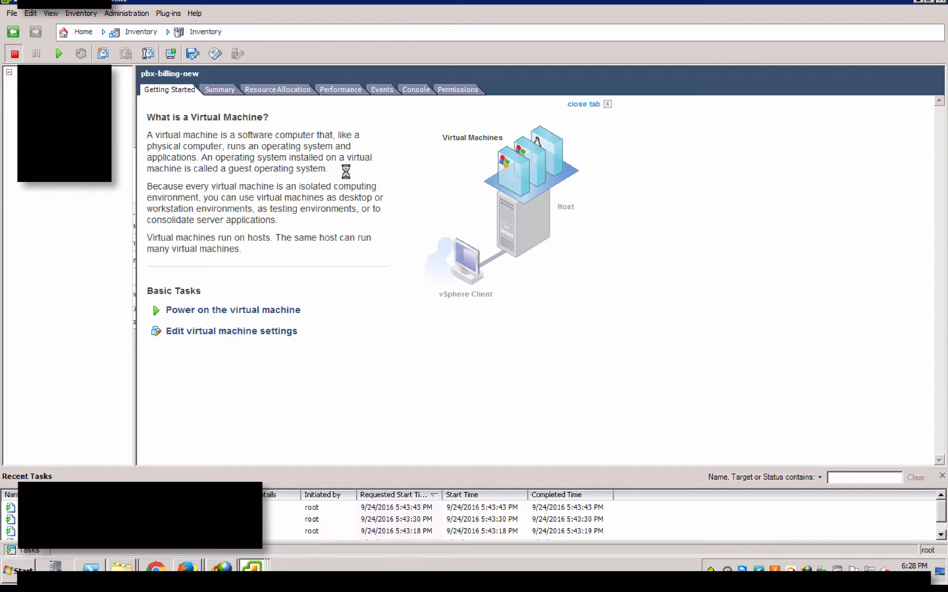
left_click(293, 207)
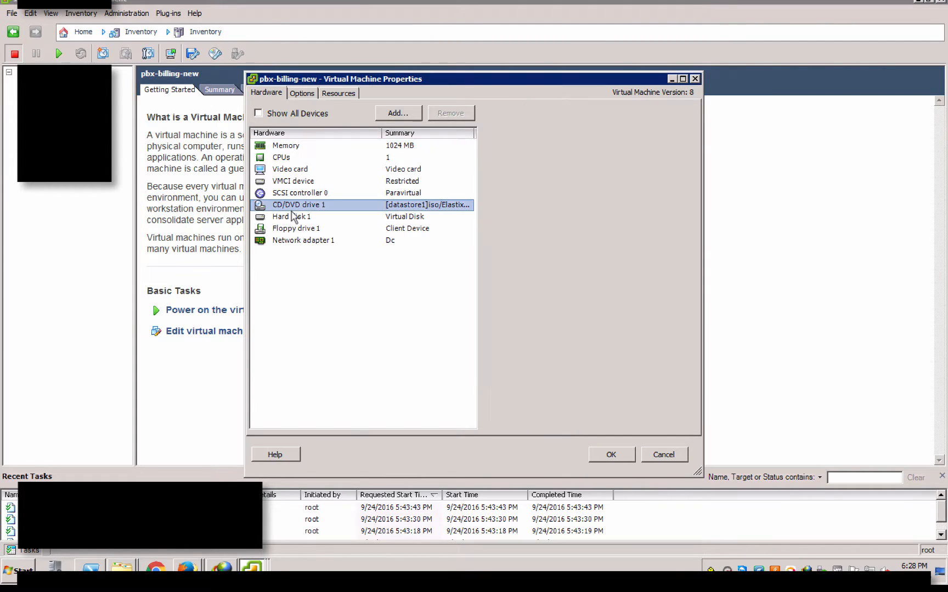
left_click(507, 132)
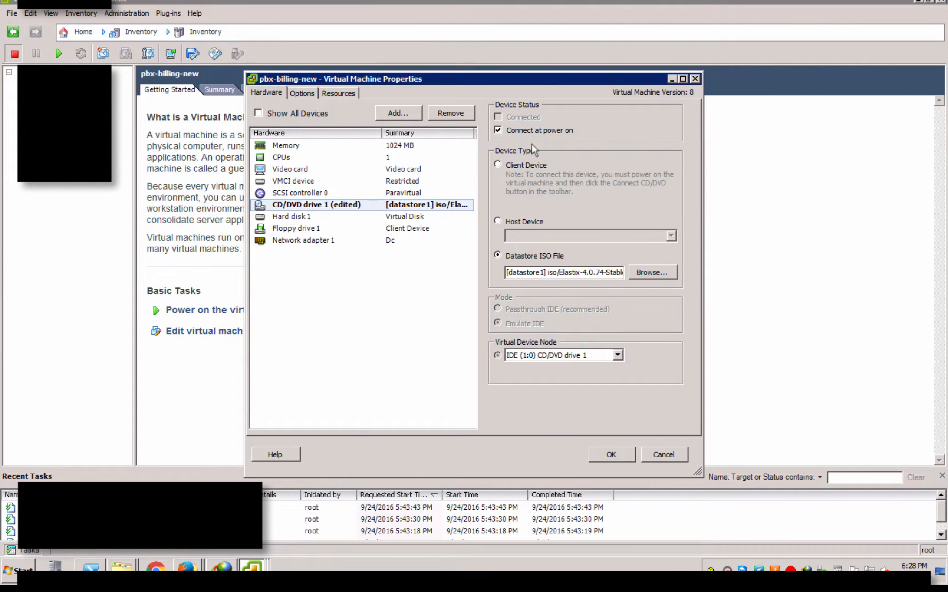
left_click(613, 455)
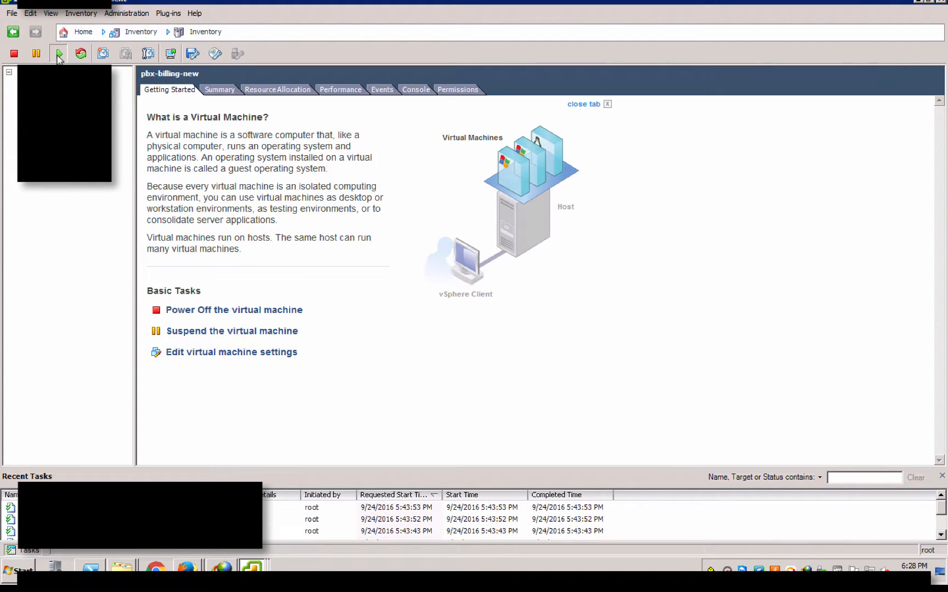
Open the pbx-billing-new console, center it and enlarge the window
left_click(170, 54)
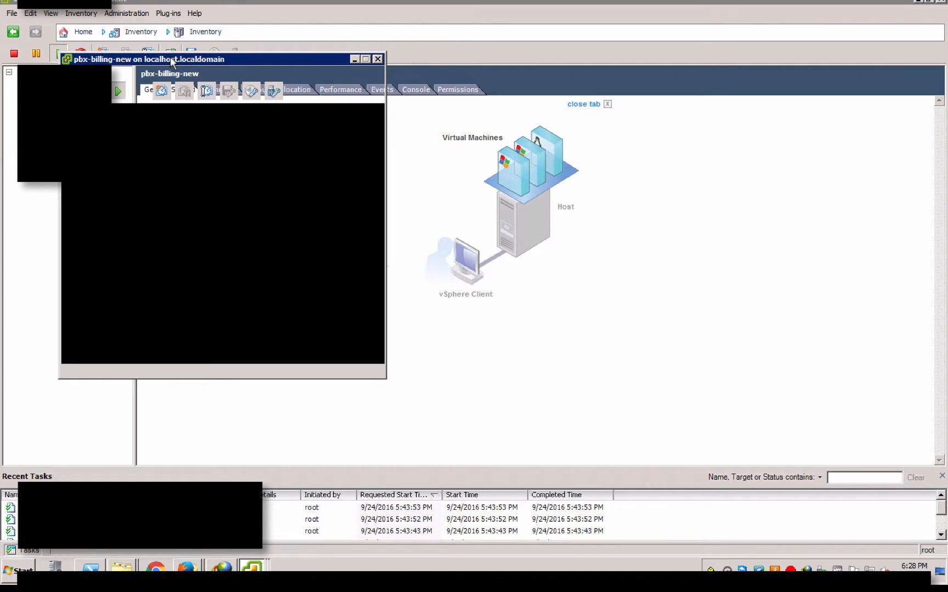
left_click_drag(171, 62, 360, 139)
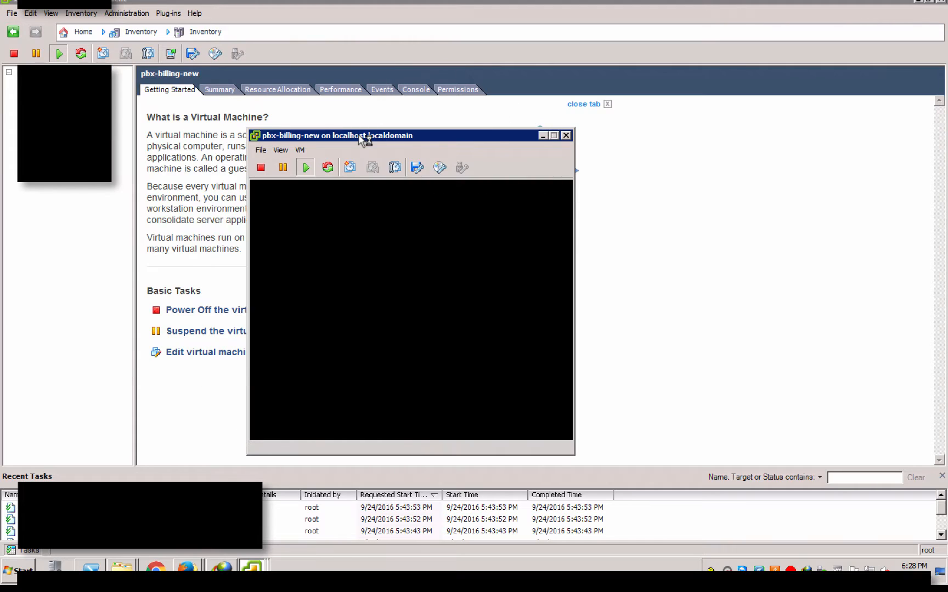
left_click_drag(430, 145, 499, 150)
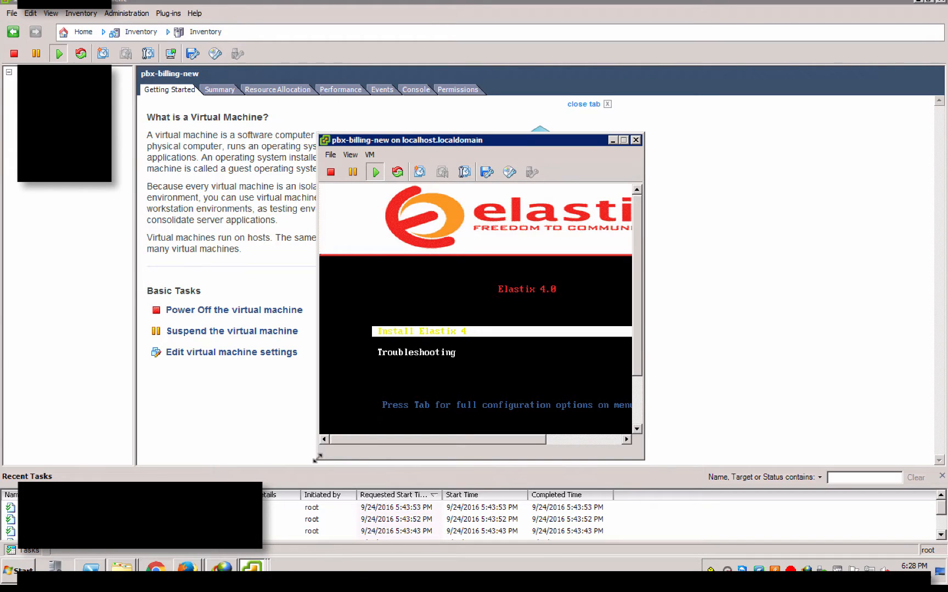
left_click_drag(317, 457, 144, 522)
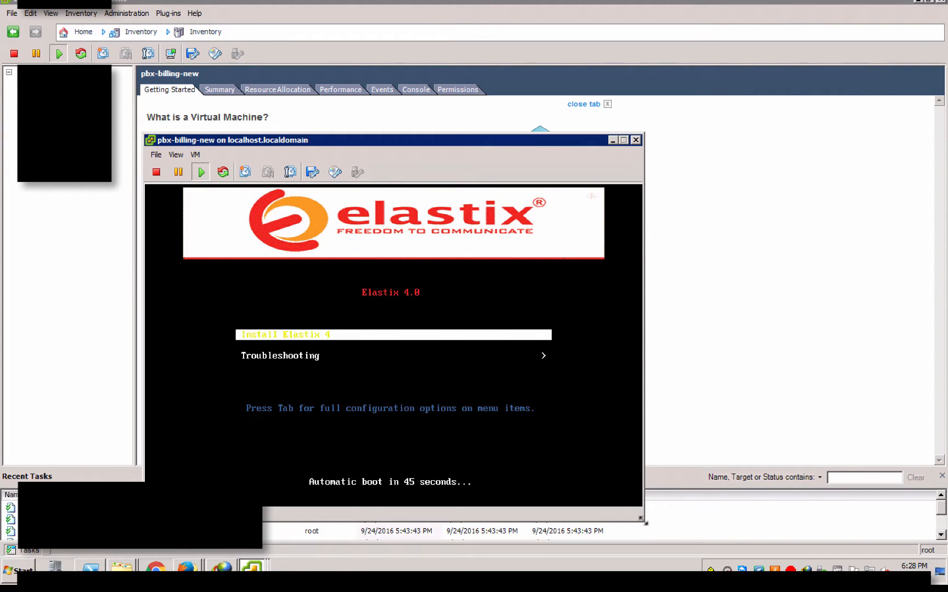
left_click_drag(645, 523, 895, 524)
left_click(608, 323)
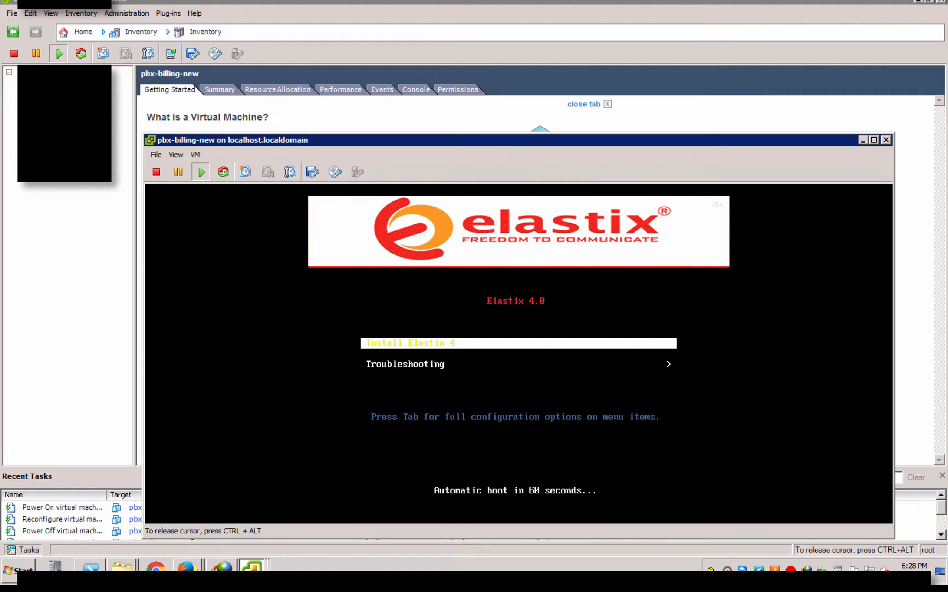
Choose Install Elastix 4 from the Elastix 4.0 boot menu
key("Down")
key("Up")
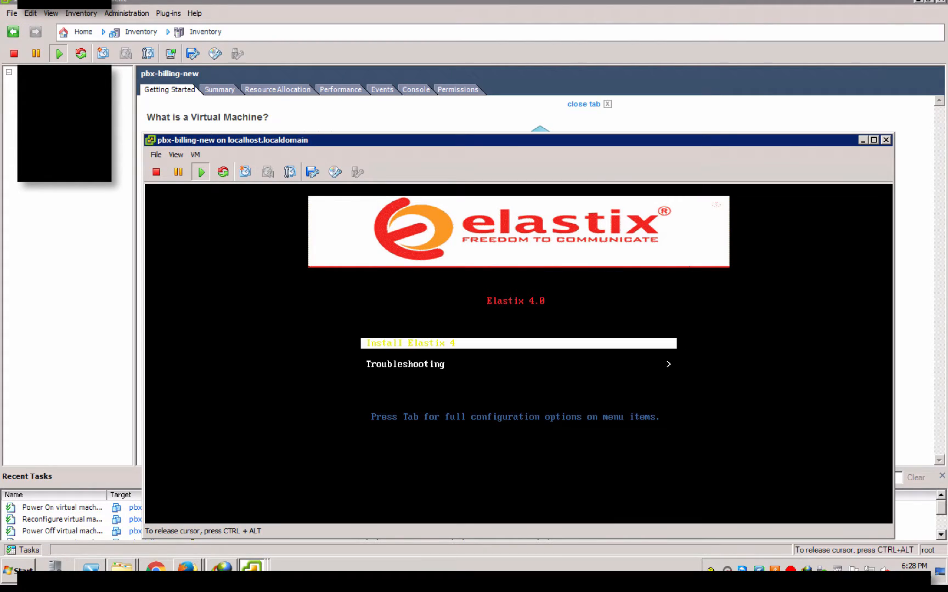
key("Down")
key("Up")
key("Return")
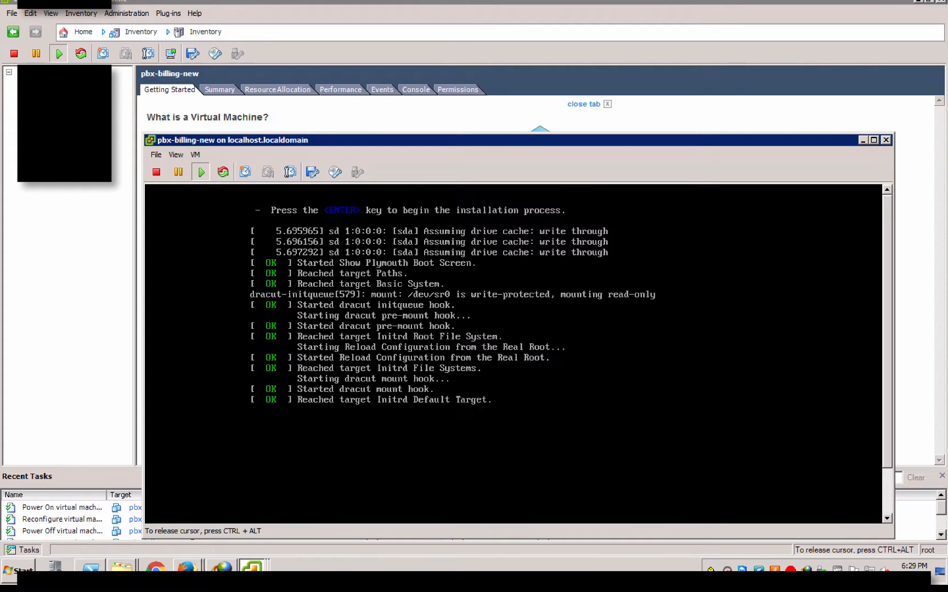
Maximize the console window and wait for the CentOS 7 Installation Summary to load
key("ctrl+alt")
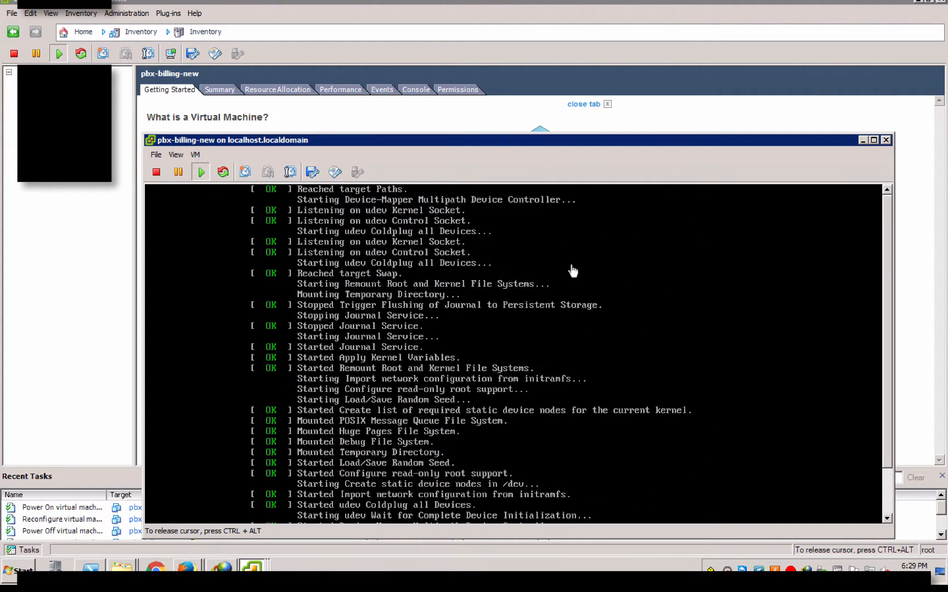
left_click(873, 140)
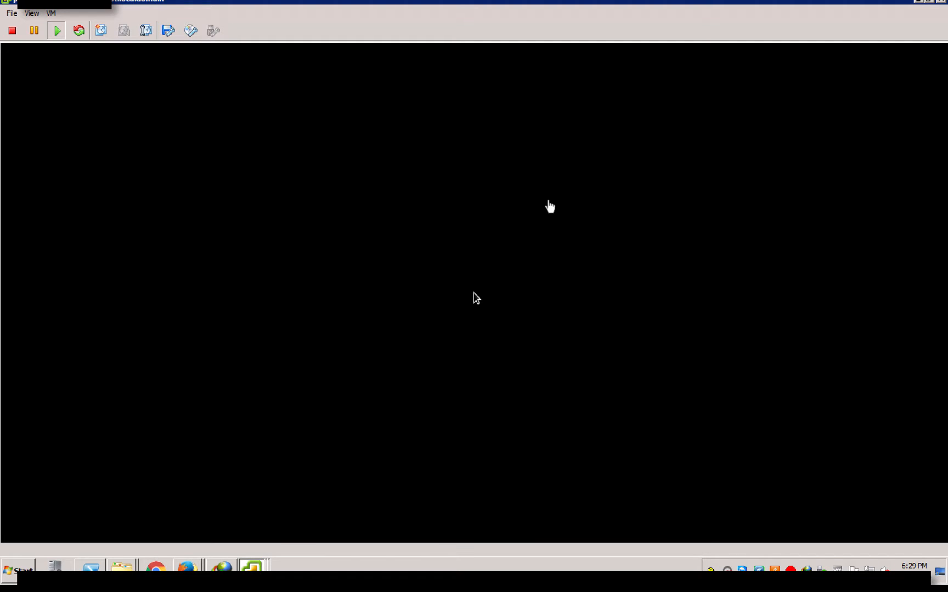
left_click(476, 298)
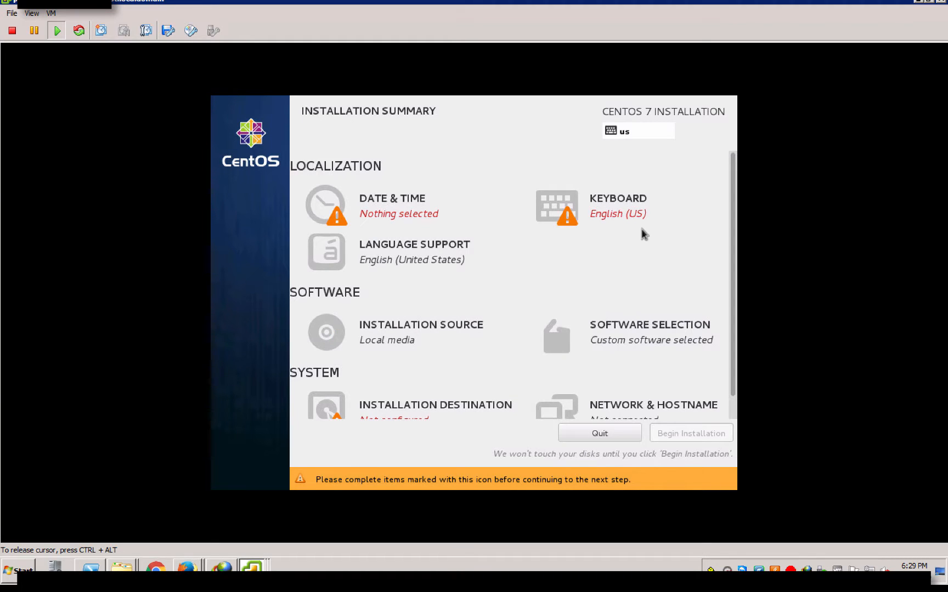
scroll(732, 192, "down", 2)
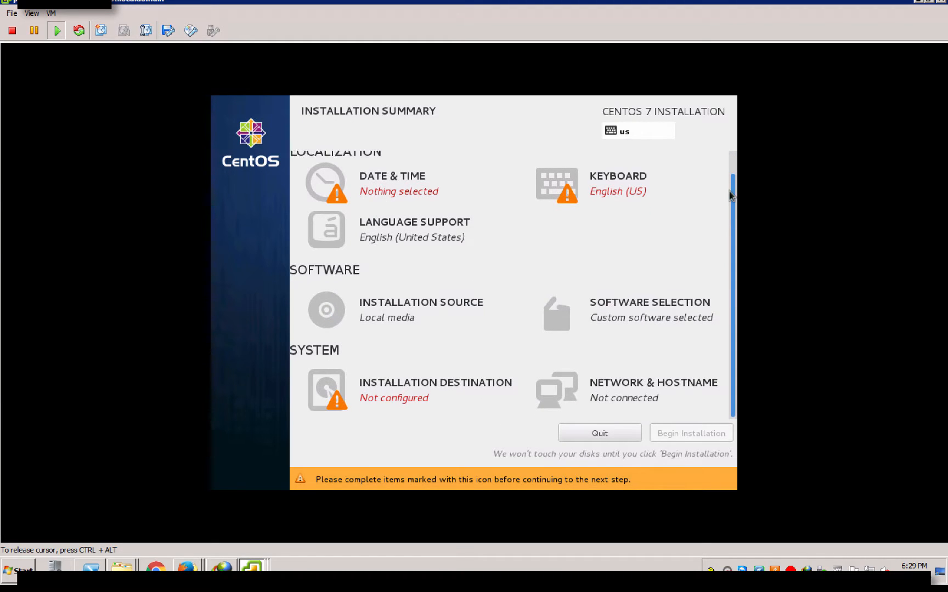
scroll(732, 195, "up", 2)
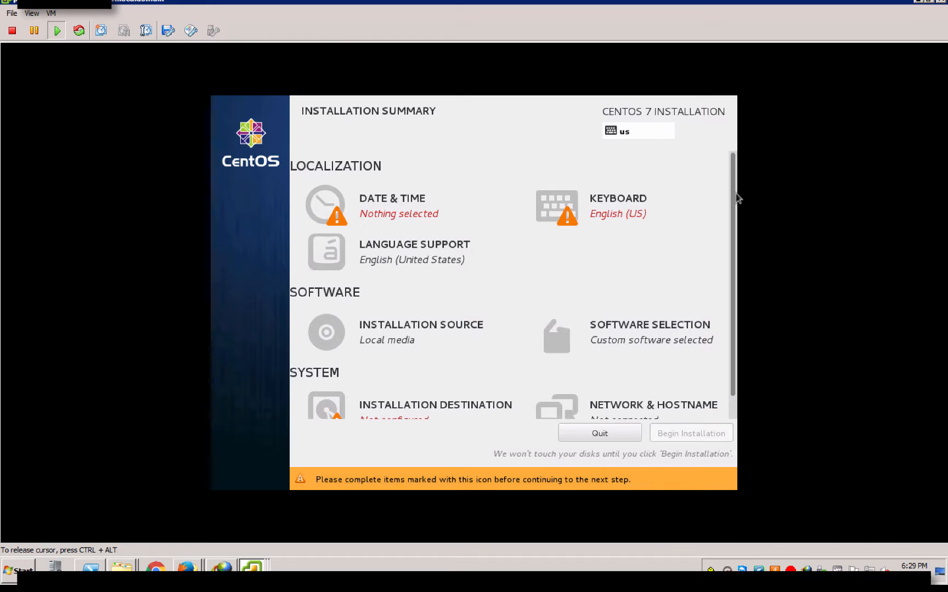
scroll(737, 206, "down", 2)
scroll(731, 208, "up", 2)
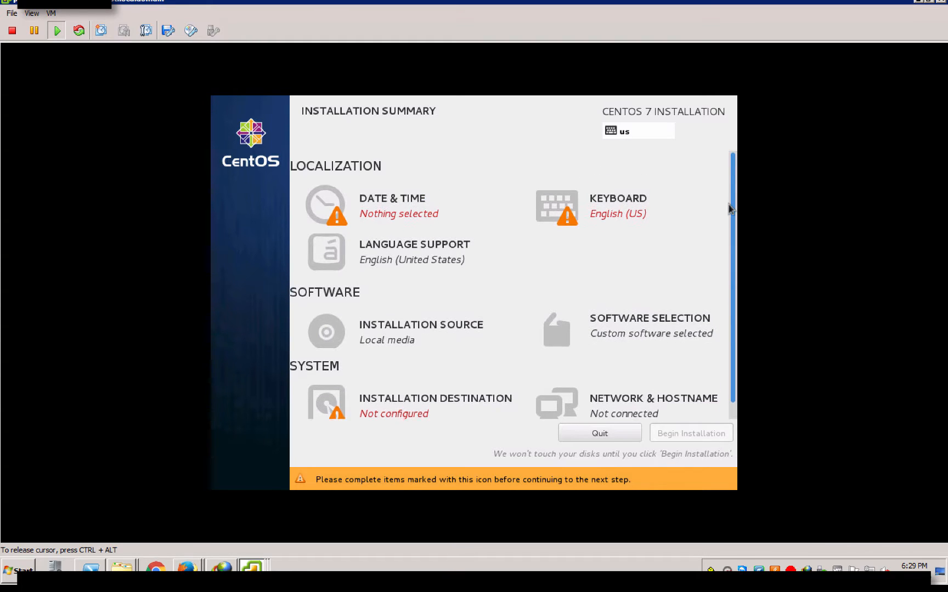
Set the time zone to Region Americas, City Adak
left_click(394, 213)
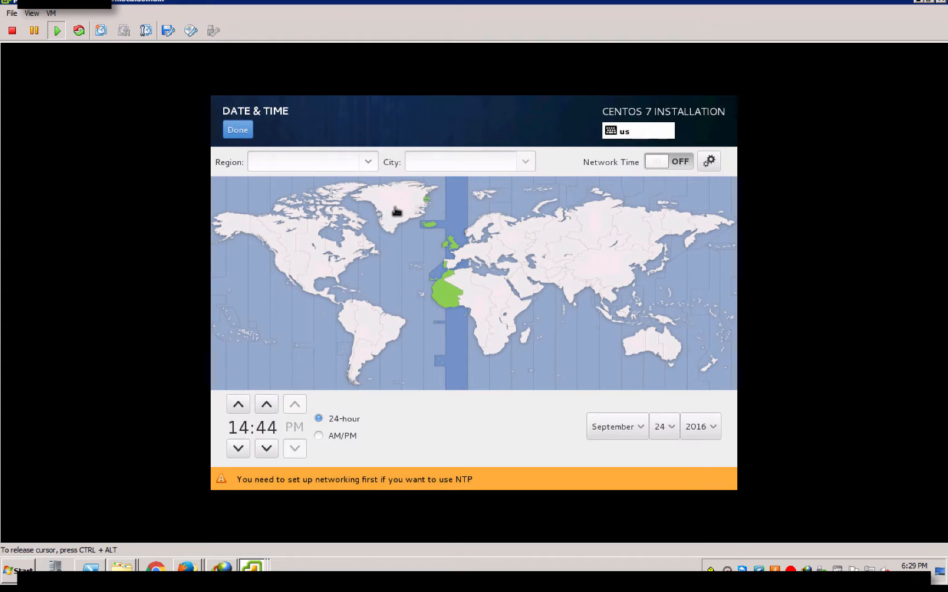
left_click(369, 162)
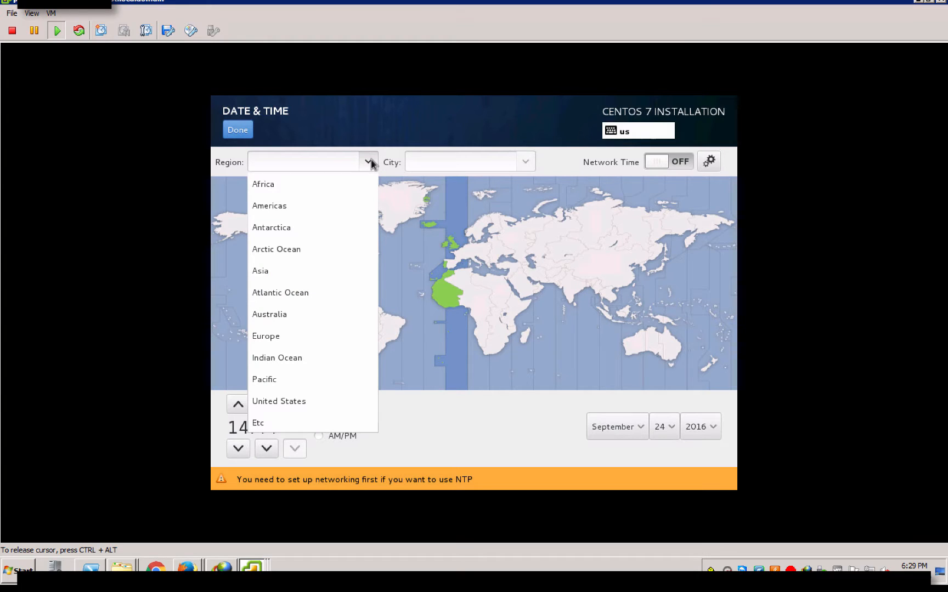
left_click(334, 205)
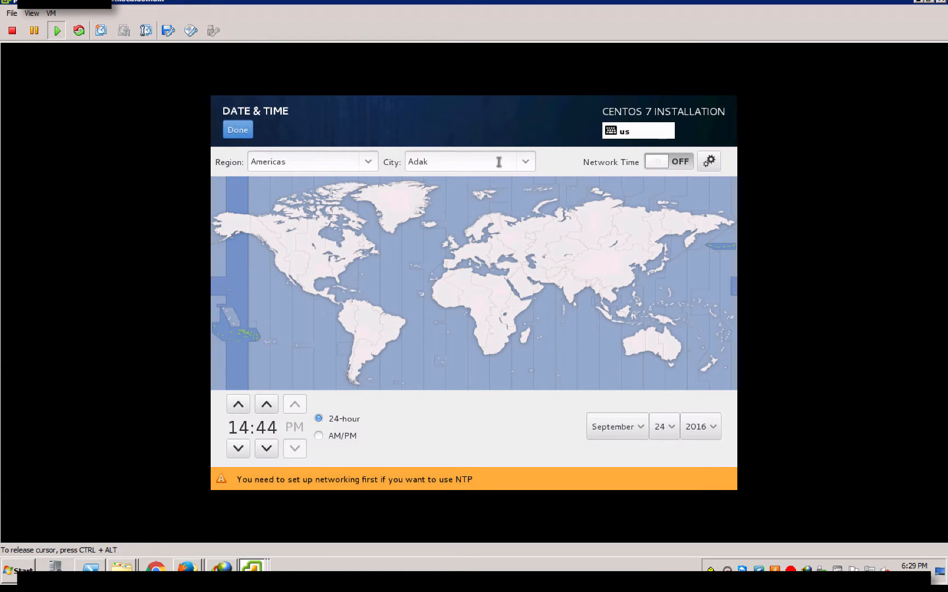
left_click(522, 166)
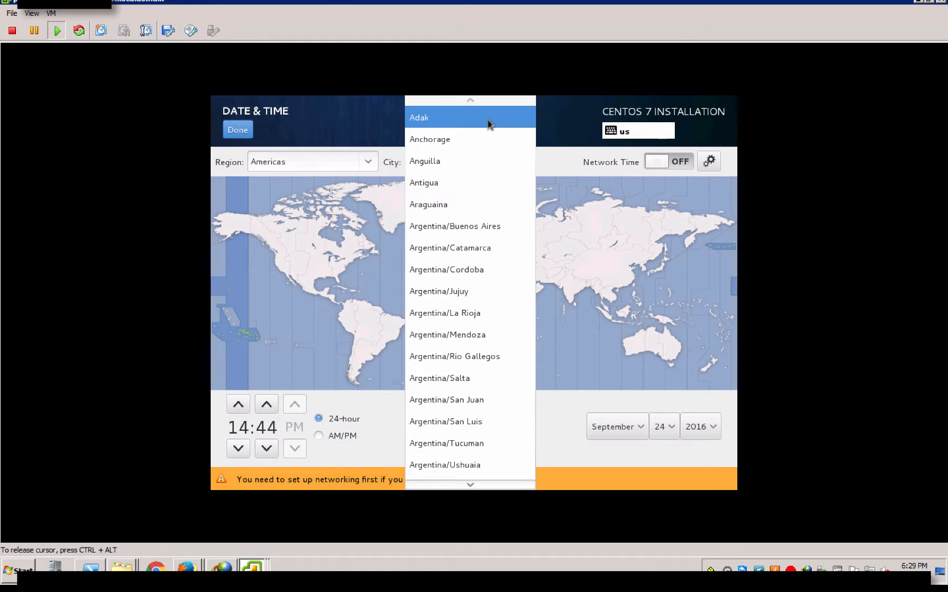
left_click(481, 127)
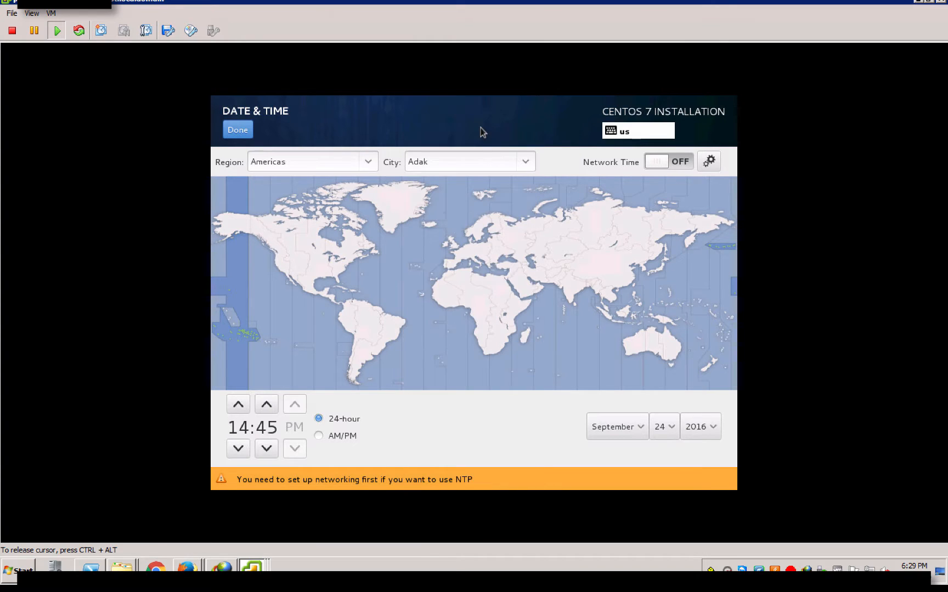
left_click(238, 129)
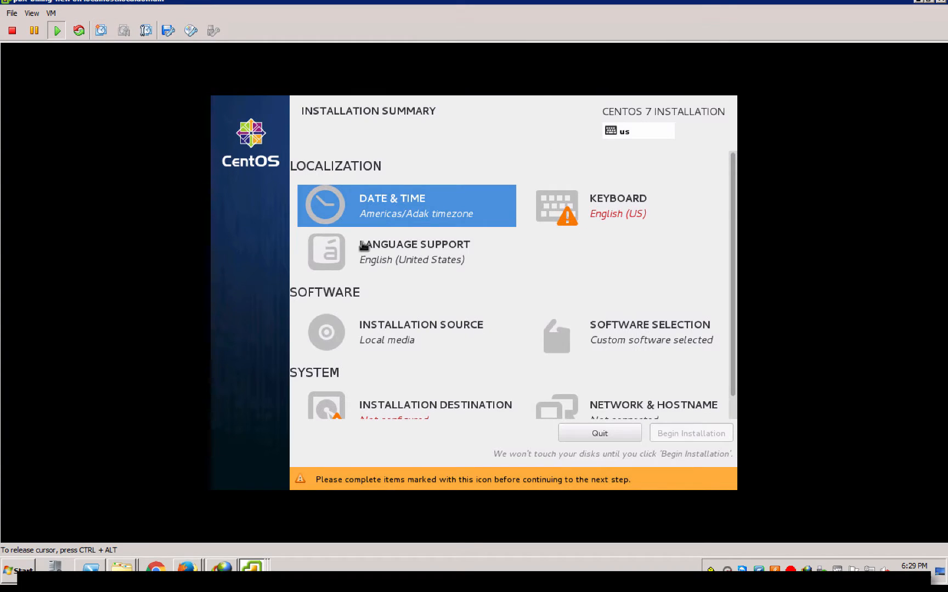
Keep the English (US) keyboard layout
left_click(578, 209)
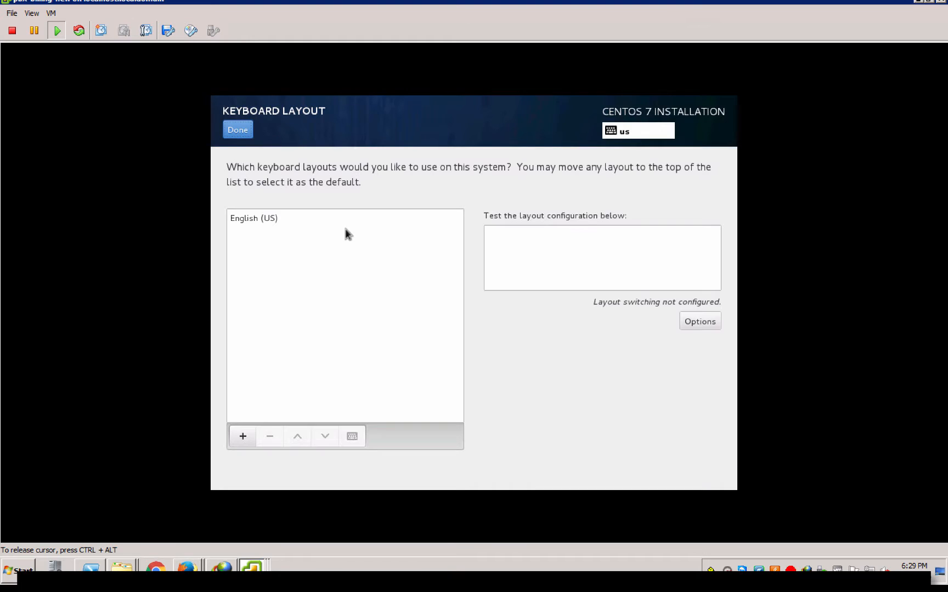
left_click(238, 130)
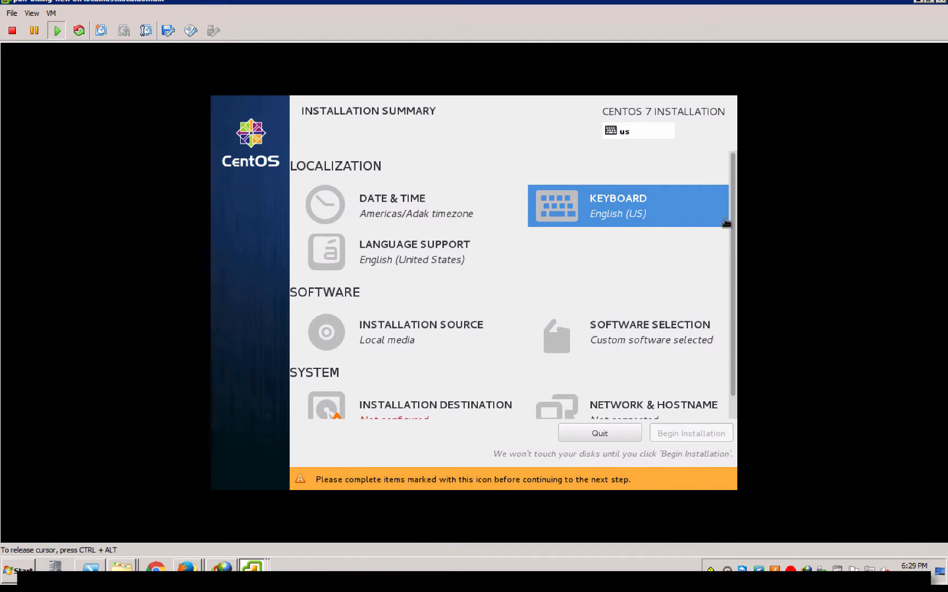
scroll(735, 216, "down", 1)
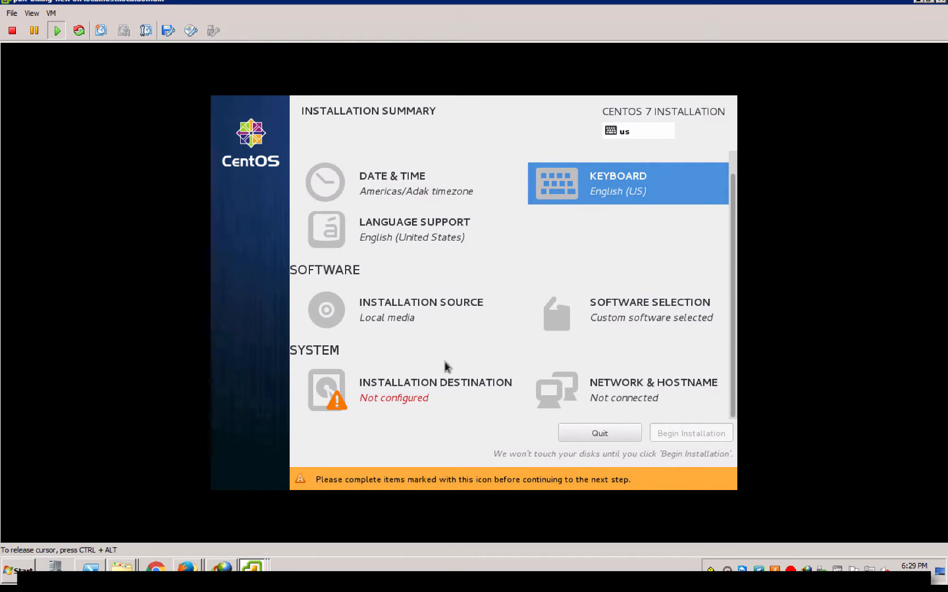
left_click(433, 379)
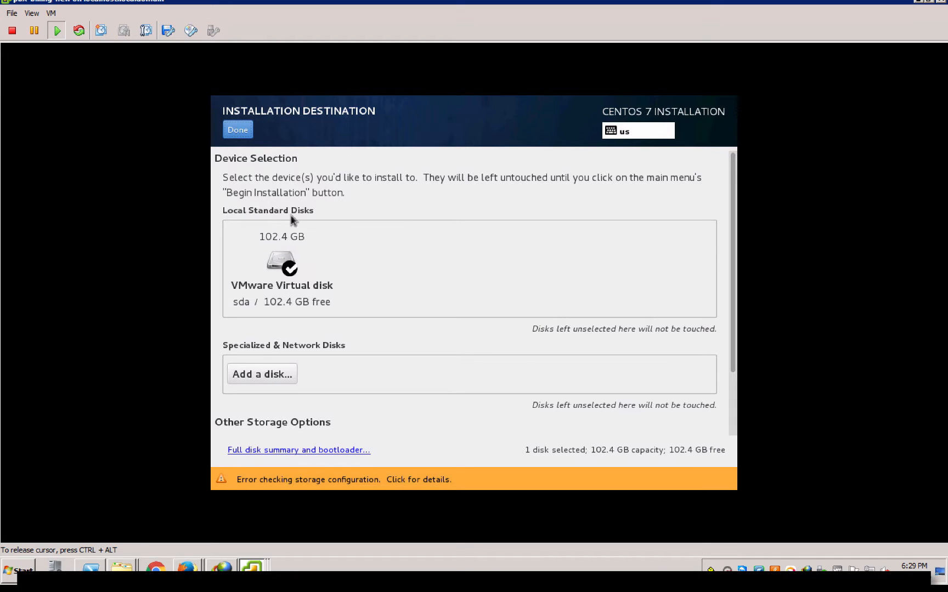
Select the 102.4 GB VMware virtual disk as installation destination with automatic partitioning
left_click(285, 269)
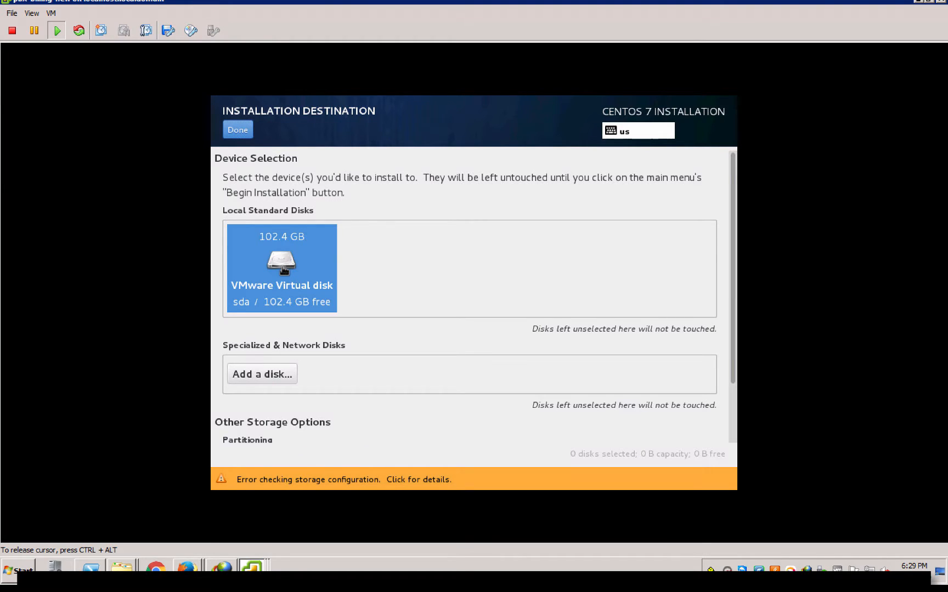
left_click(243, 133)
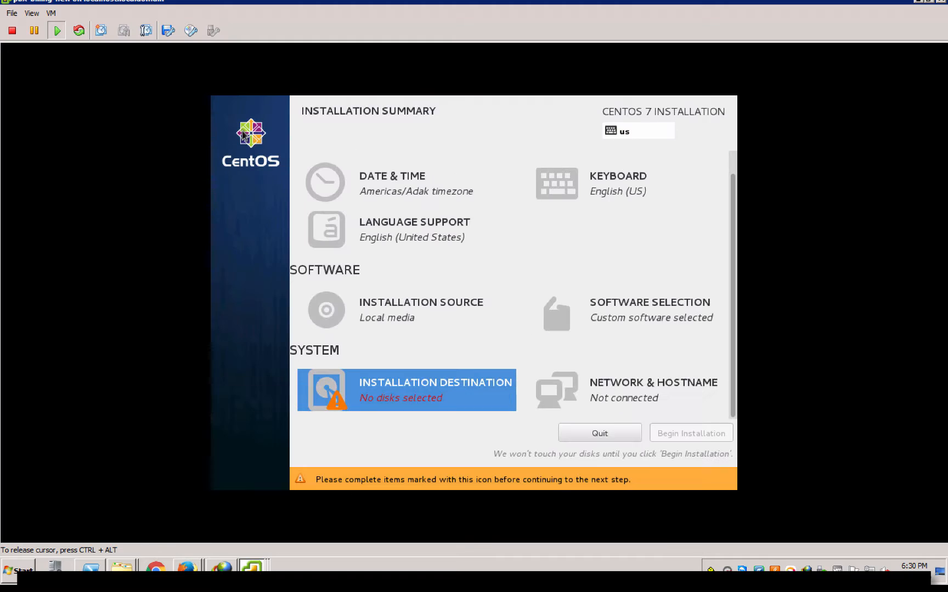
left_click(391, 384)
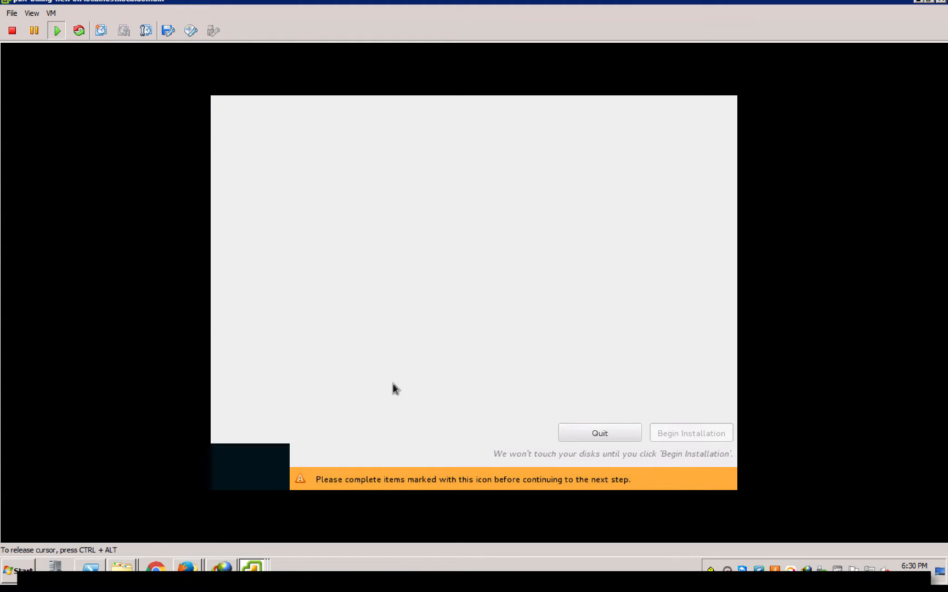
left_click(279, 266)
left_click(239, 130)
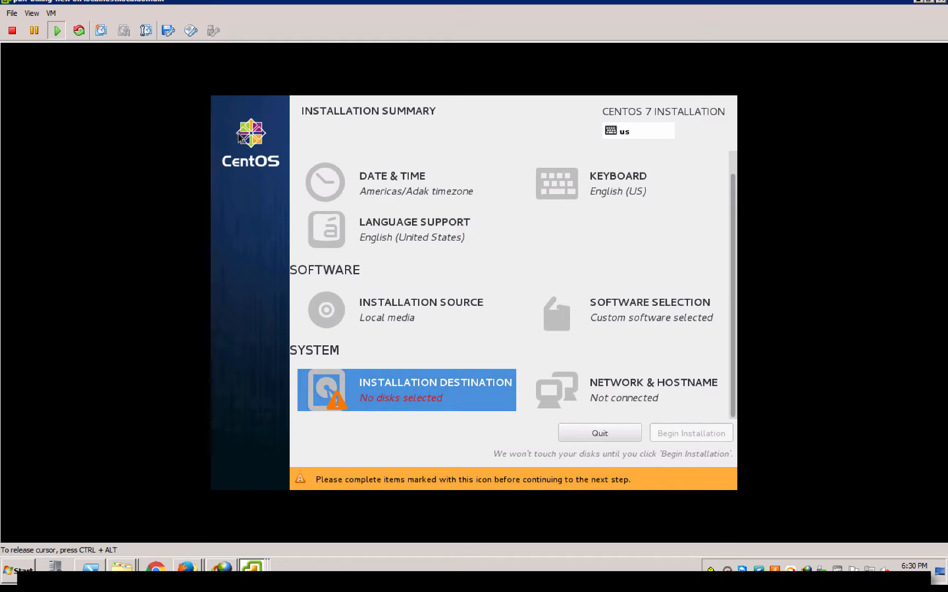
left_click(361, 406)
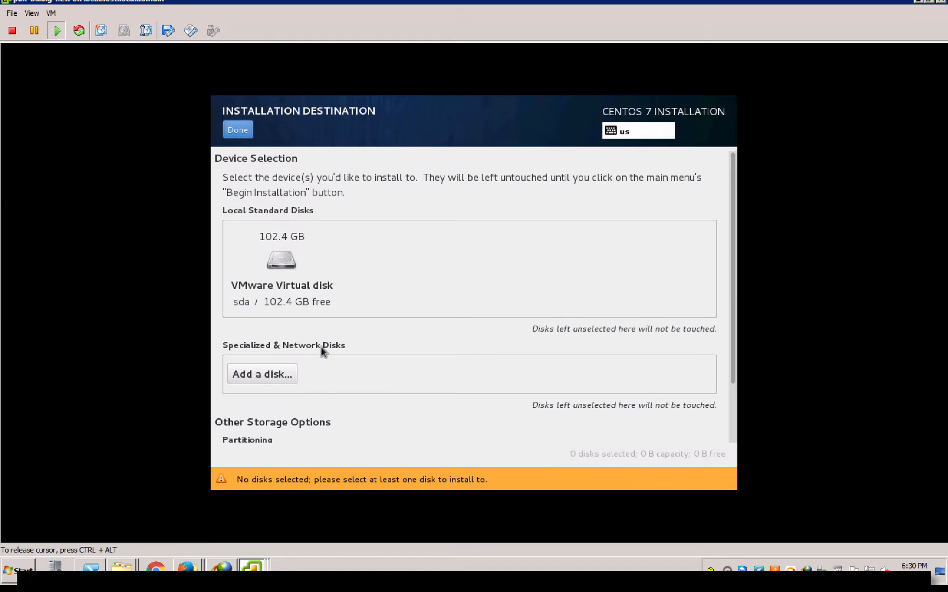
scroll(322, 351, "down", 1)
left_click(282, 219)
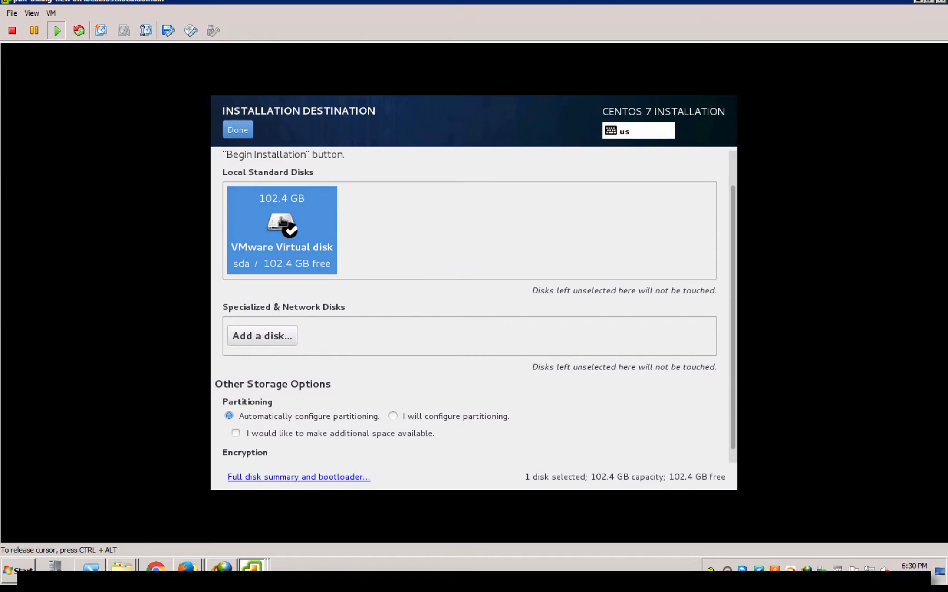
left_click(240, 130)
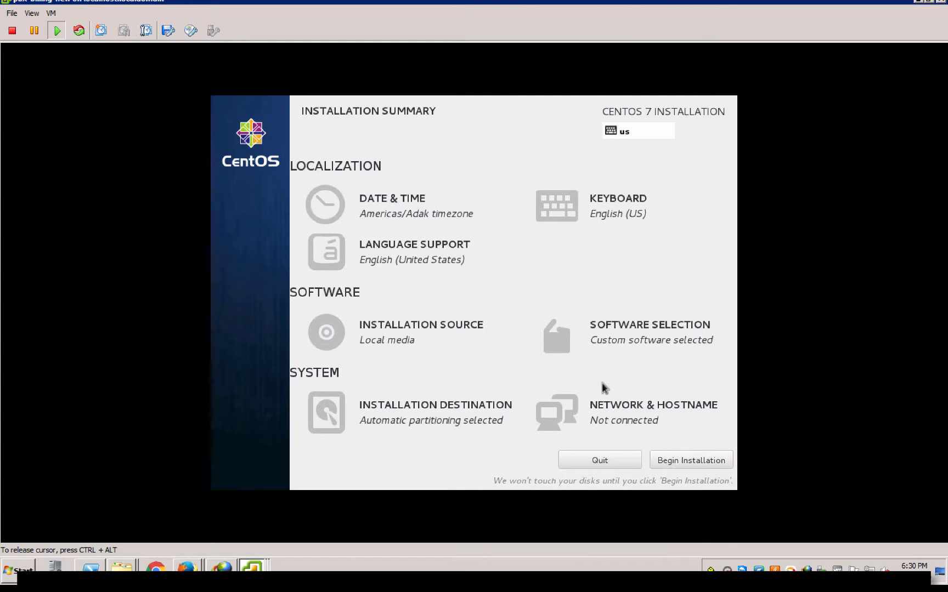
left_click(640, 419)
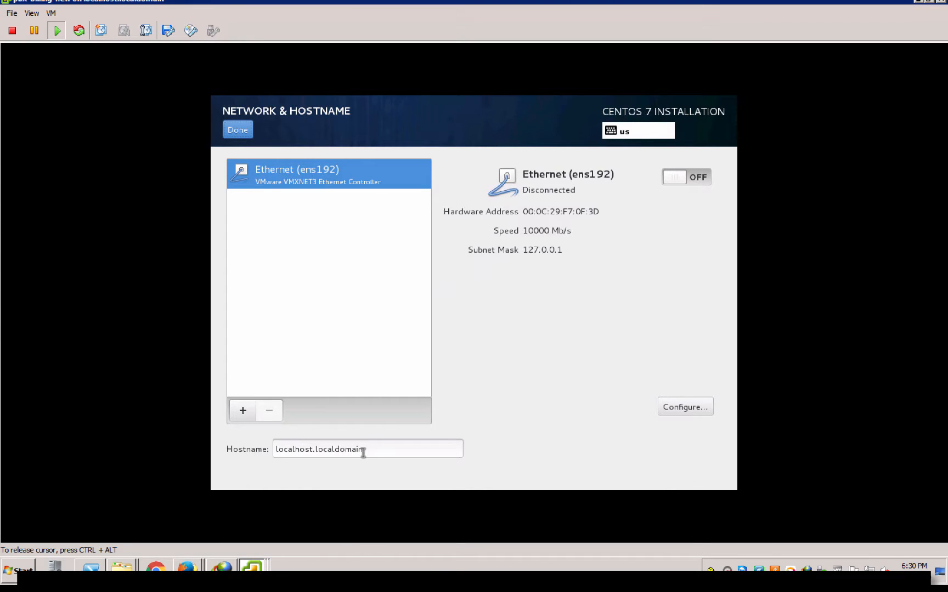
Change the hostname to seldomtuts.com and switch the ens192 Ethernet connection on
left_click_drag(363, 449, 228, 454)
type("seldomtuts.com")
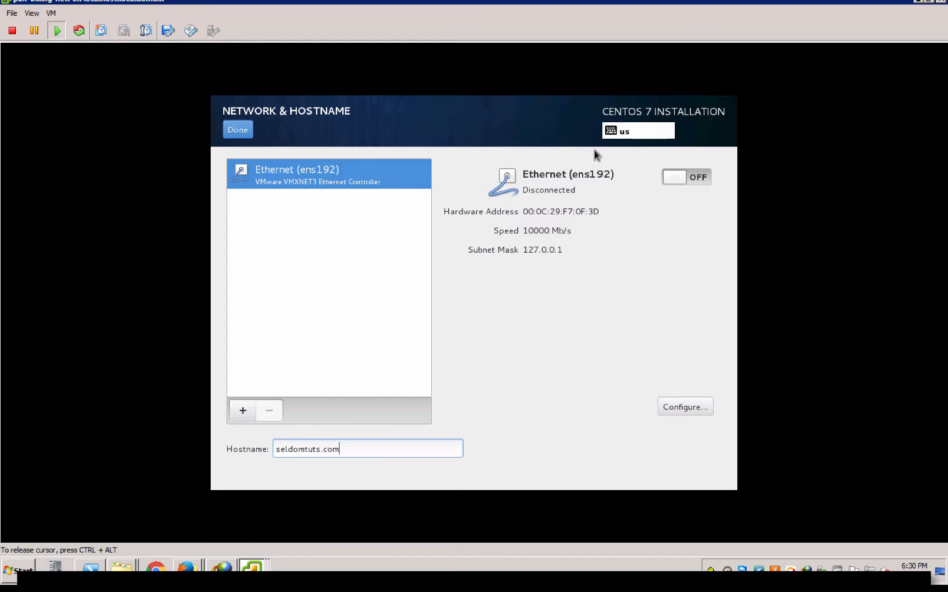
left_click(692, 178)
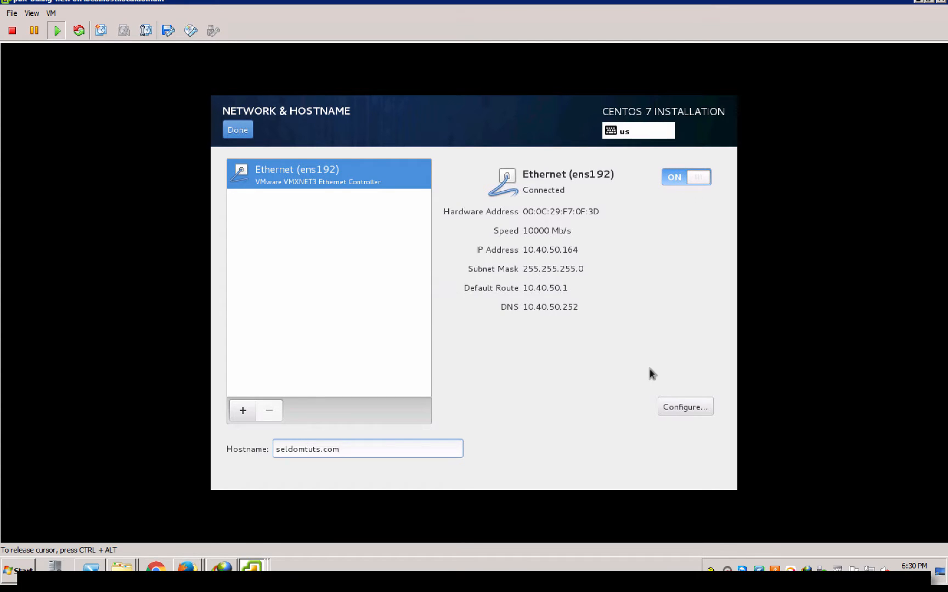
left_click(675, 409)
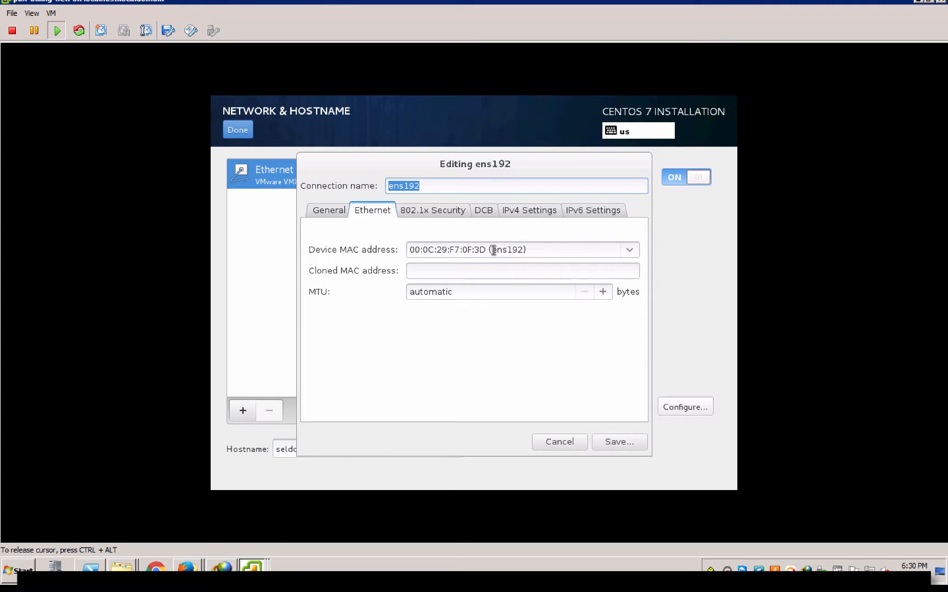
Give ens192 manual IPv4 10.40.50.55, mask 255.255.255.0, gateway 10.40.50.1, DNS 8.8.8.8, and save
left_click(528, 210)
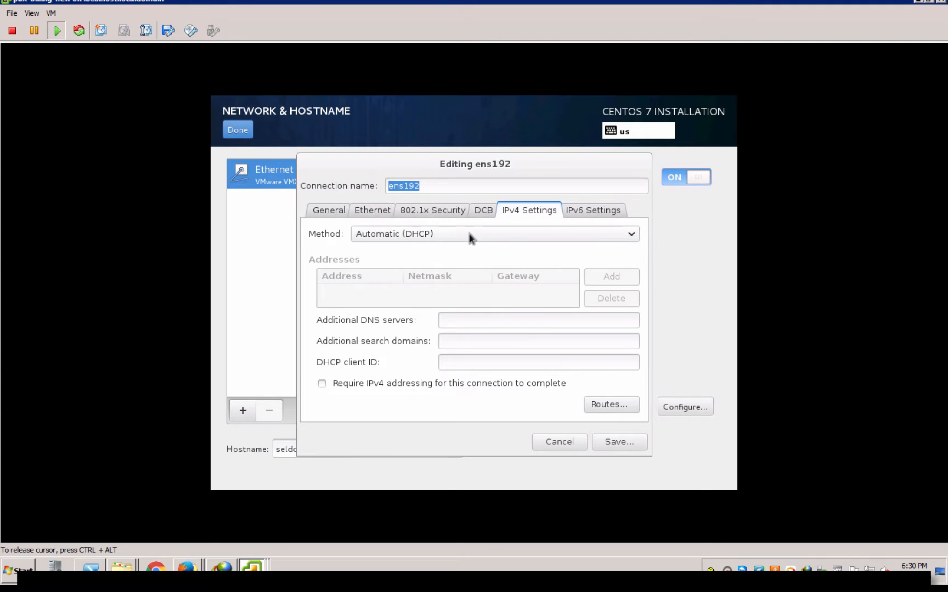
left_click(468, 234)
left_click(412, 274)
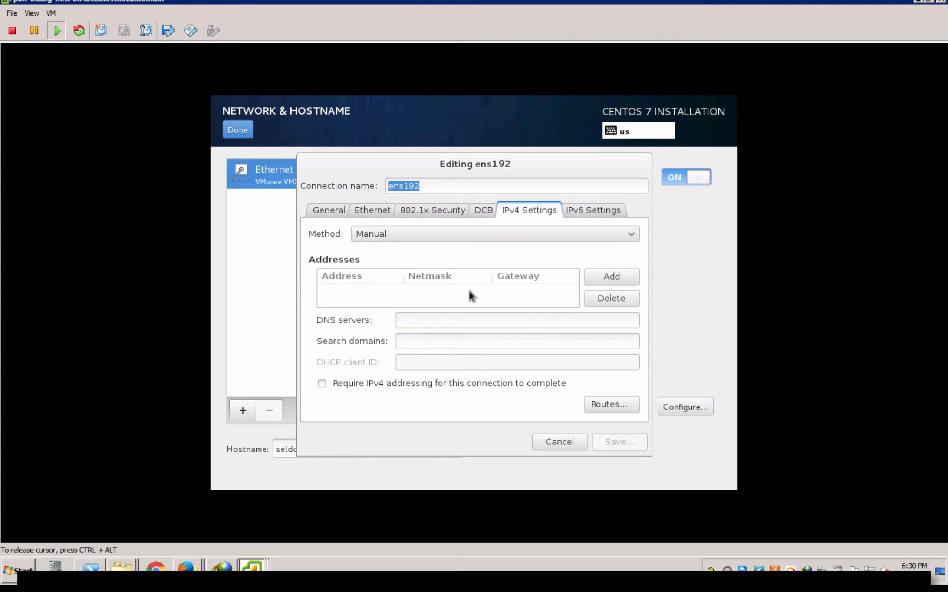
left_click(598, 280)
type("10.40.50.55")
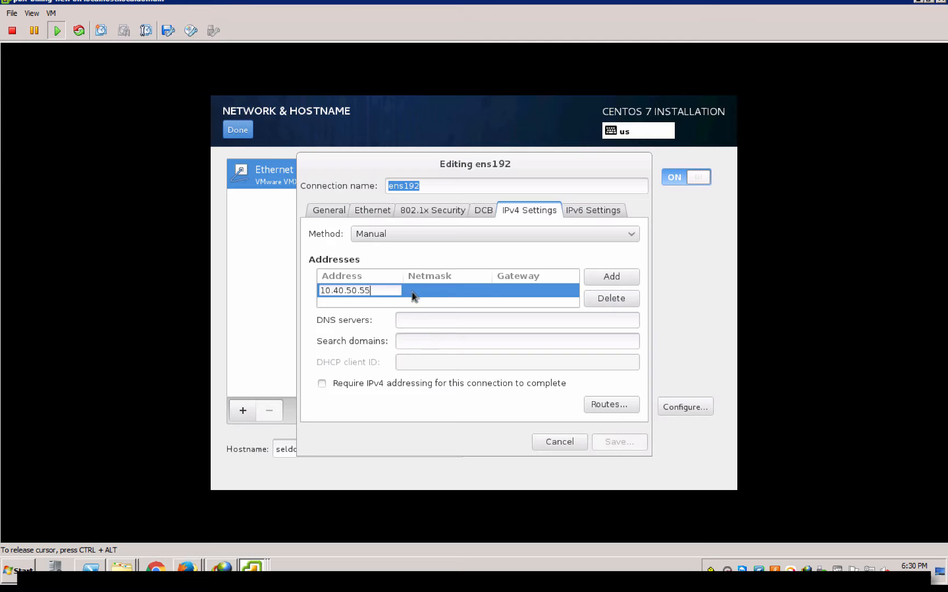
left_click(412, 292)
type("255.255.255.0")
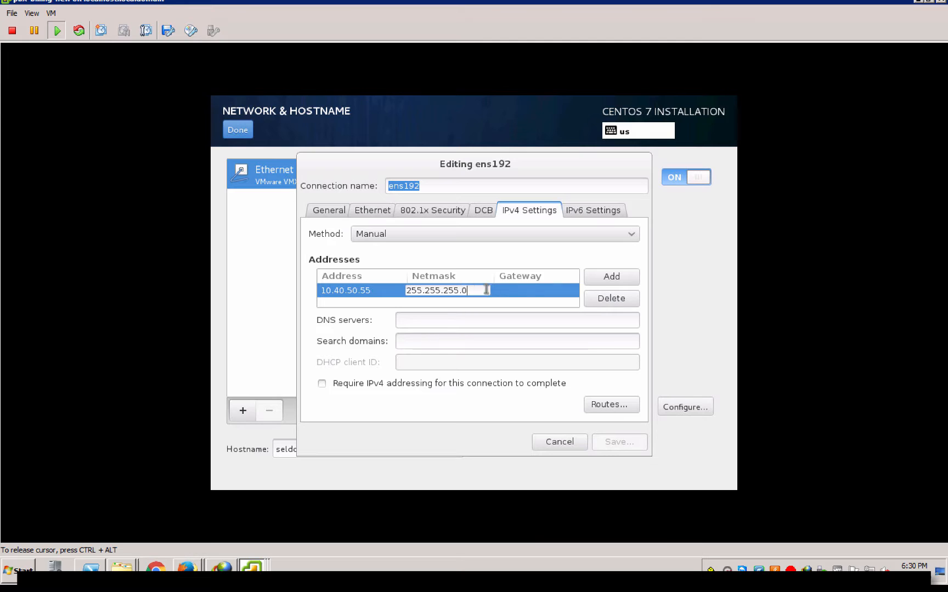
left_click(500, 291)
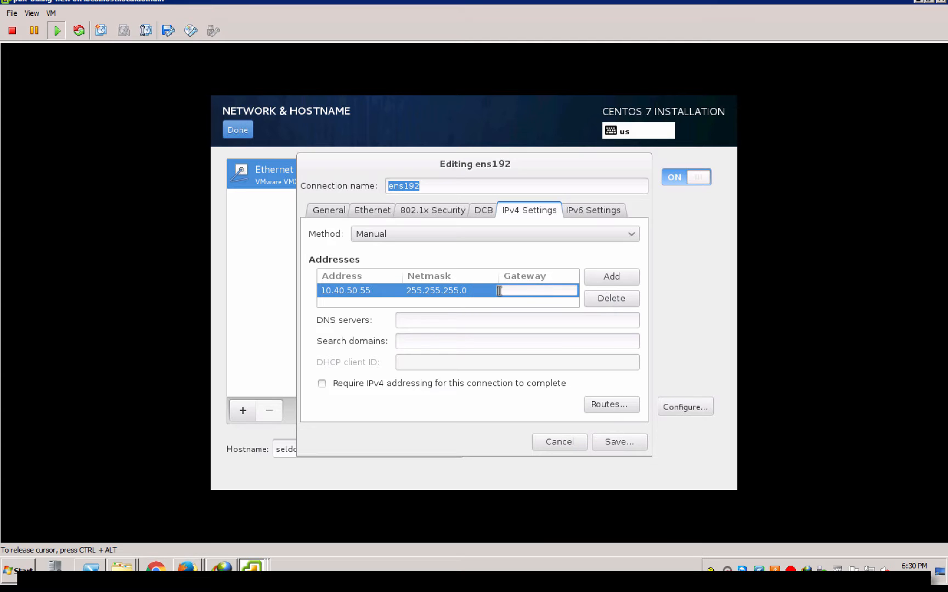
type("10.40.50.1")
left_click(480, 322)
type("8.8.8")
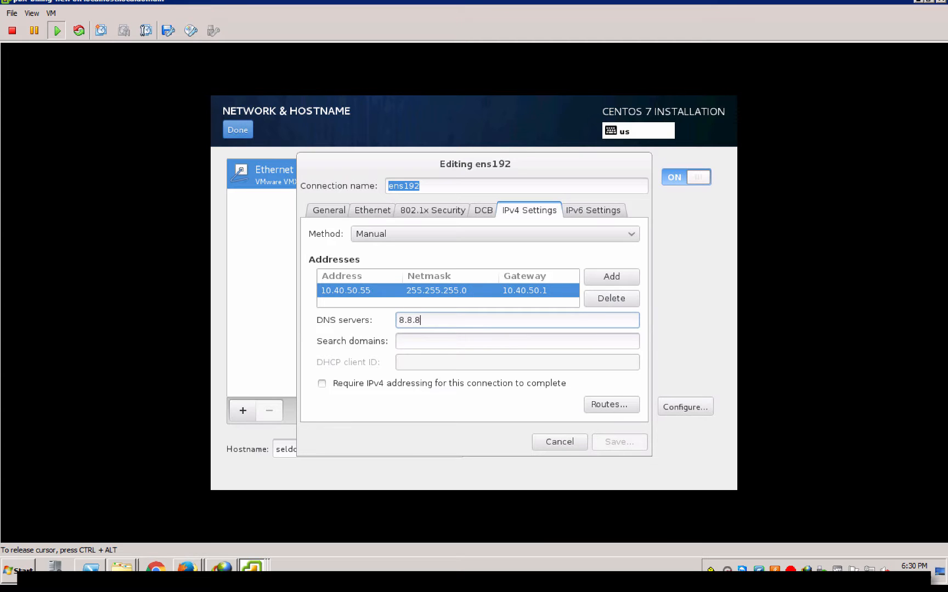
type(".8")
left_click(614, 443)
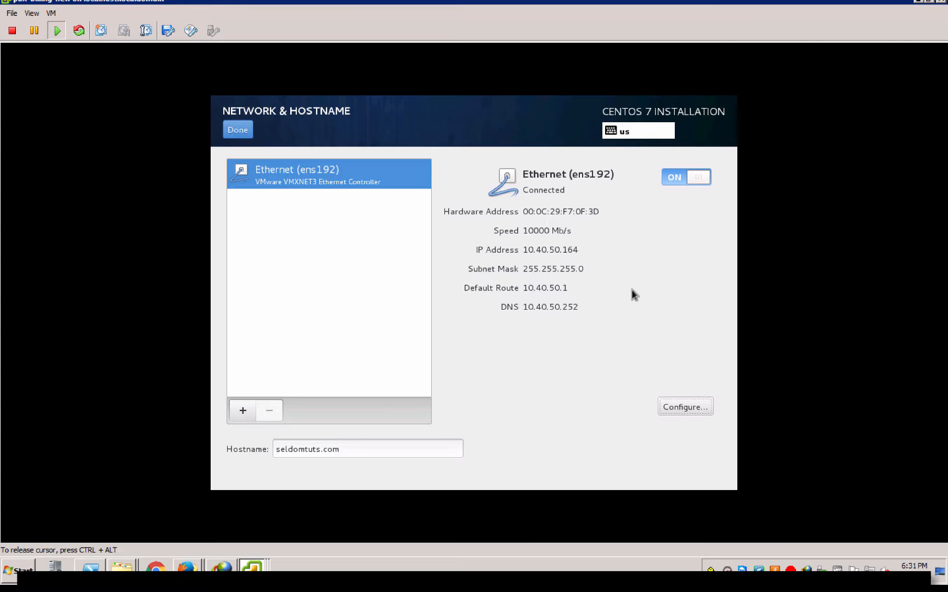
Return to the summary, recheck Date & Time, and begin the CentOS 7 installation
left_click(236, 130)
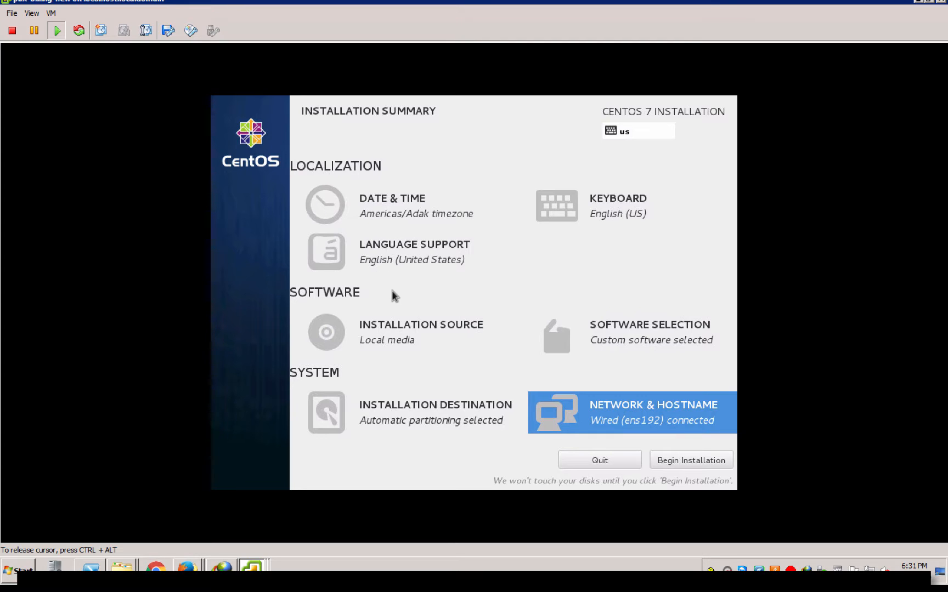
left_click(392, 217)
left_click(238, 130)
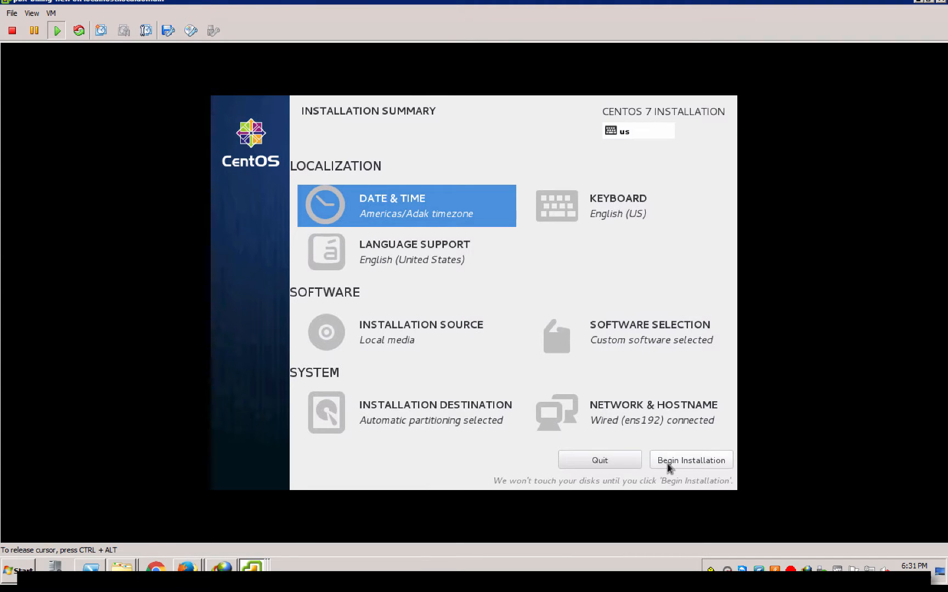
left_click(680, 466)
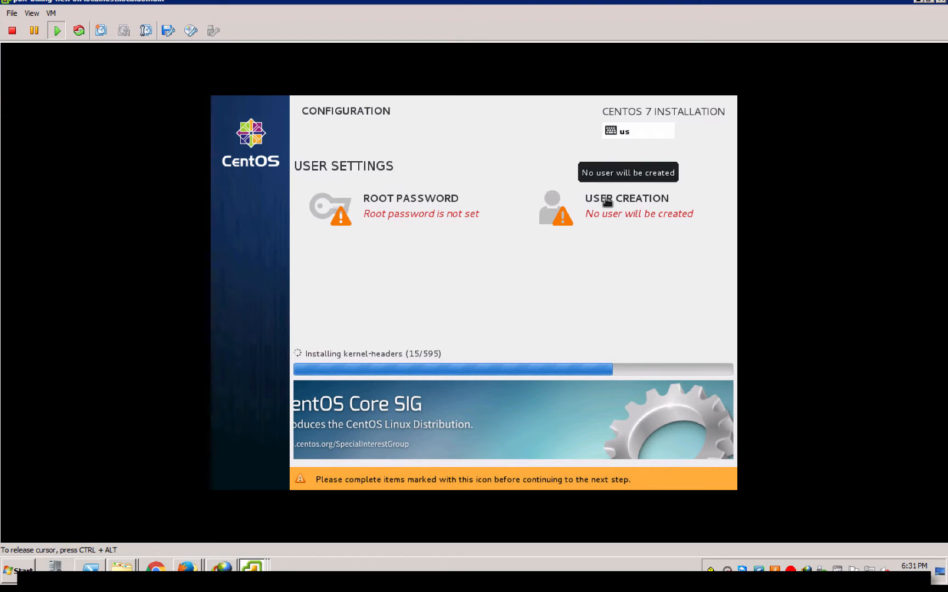
Set and confirm the CentOS root password, accepting the weak-password warning to return to the summary
left_click(404, 196)
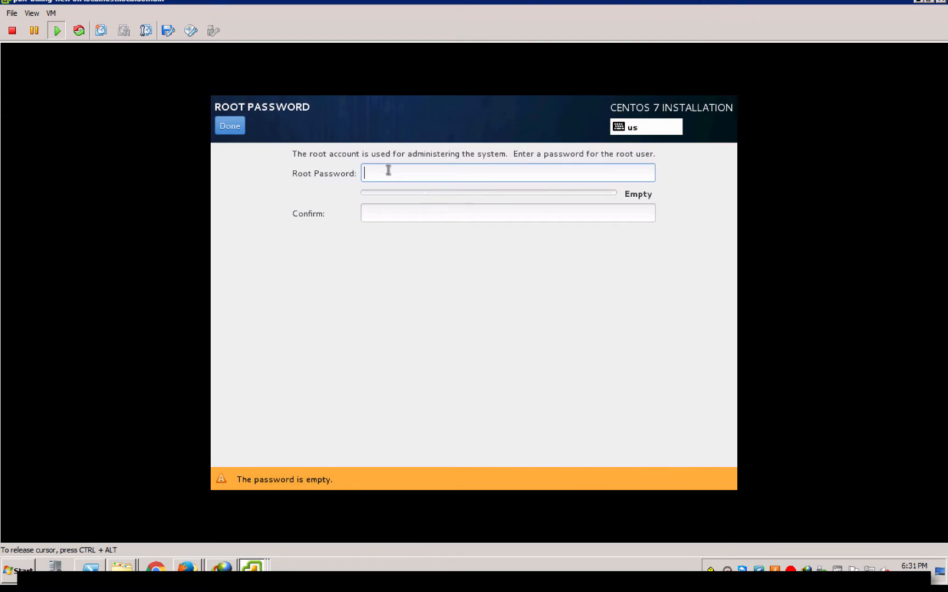
type("•••••")
key("BackSpace")
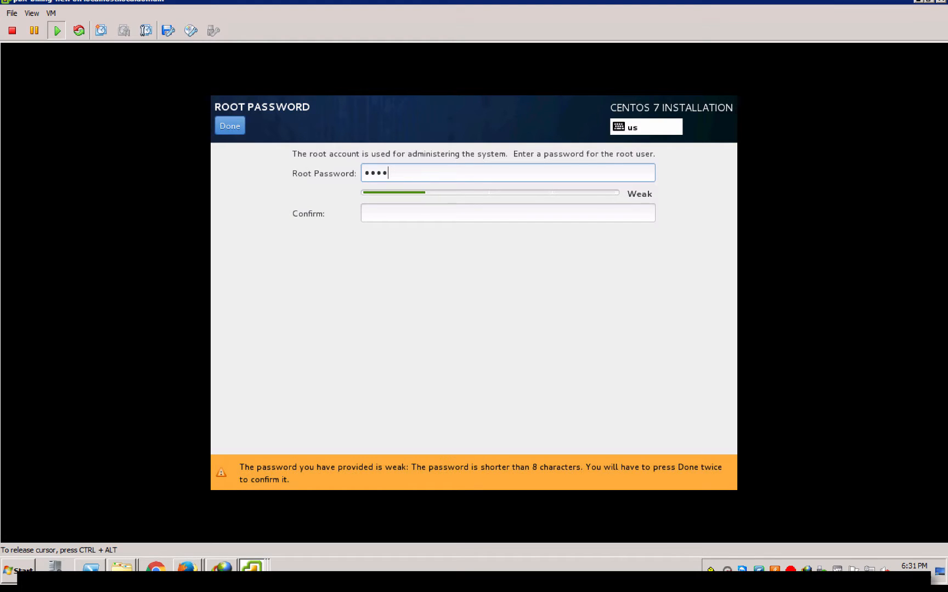
key("BackSpace")
key("BackSpace")
key("BackSpace")
key("BackSpace")
type("••••")
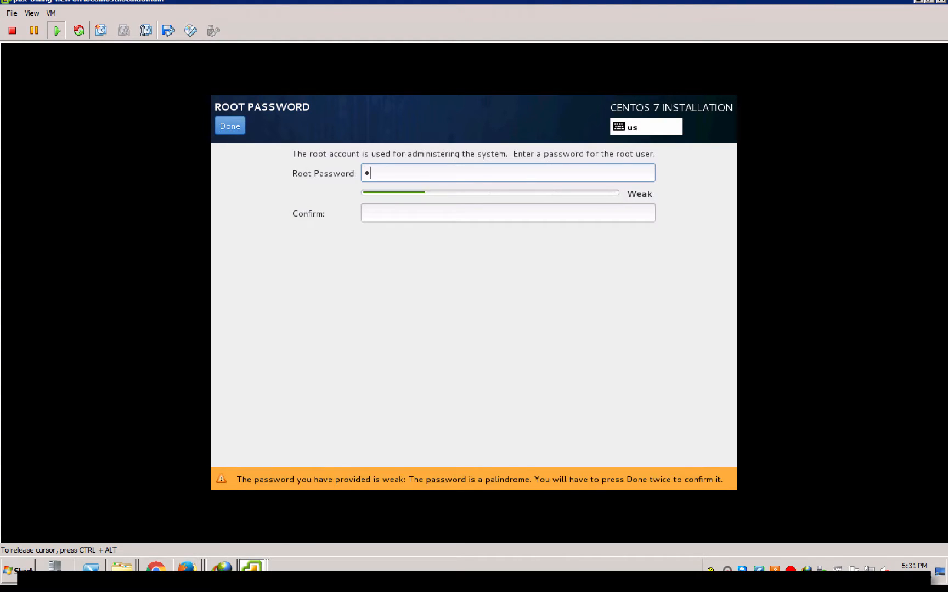
type("••")
key("Tab")
type("••••")
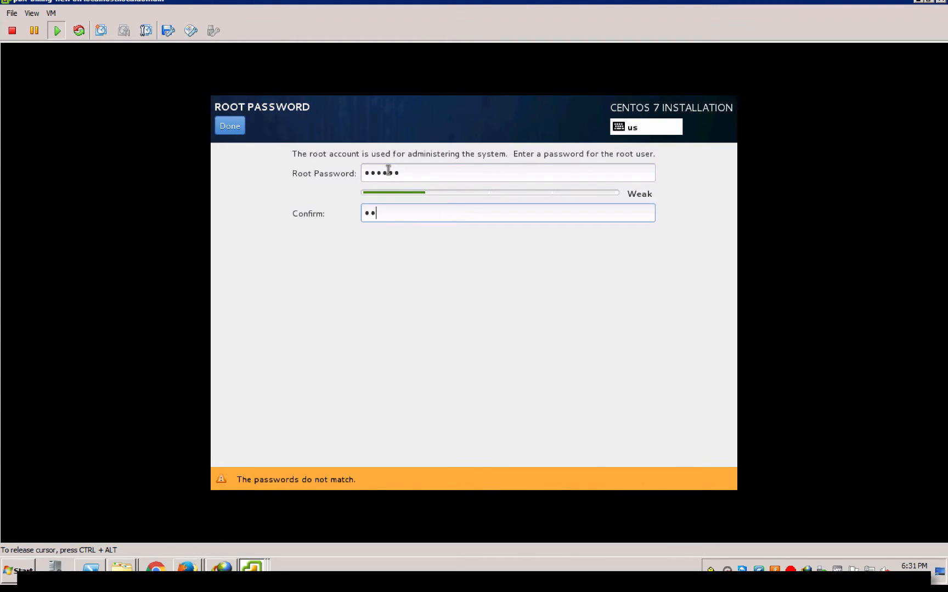
type("••")
left_click(244, 128)
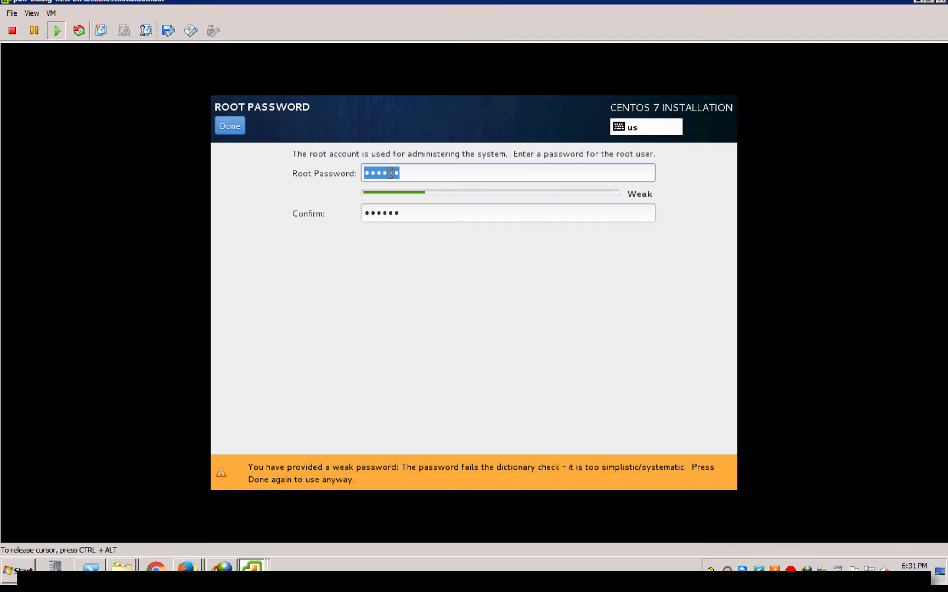
left_click(229, 128)
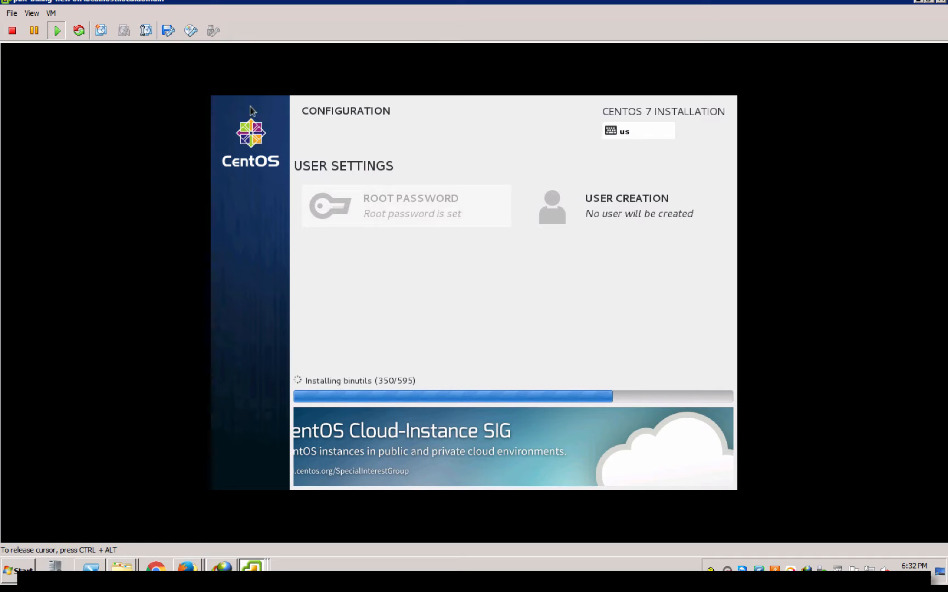
Switch console input between host and VM while the package installation finishes and the VM reboots
key("ctrl+alt")
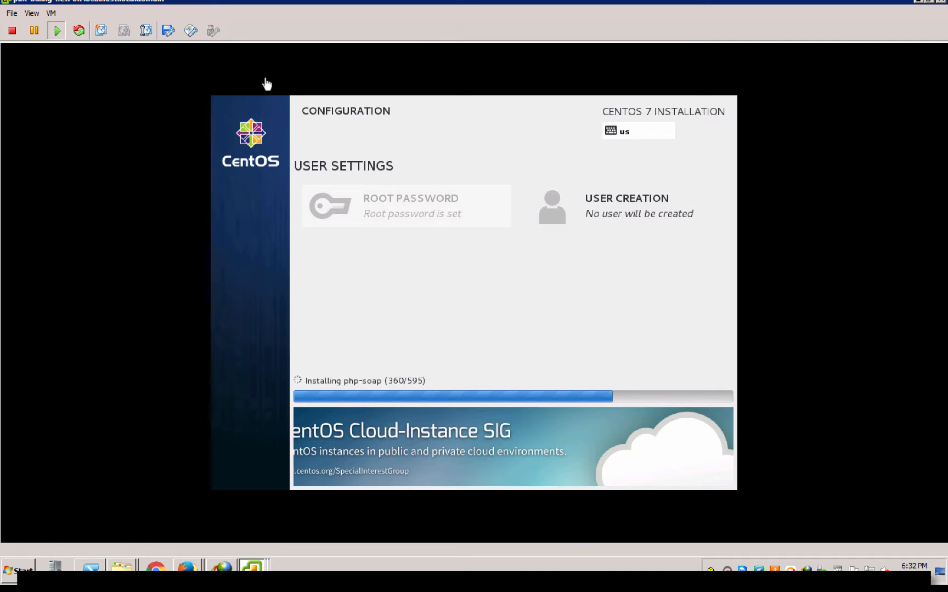
left_click(267, 84)
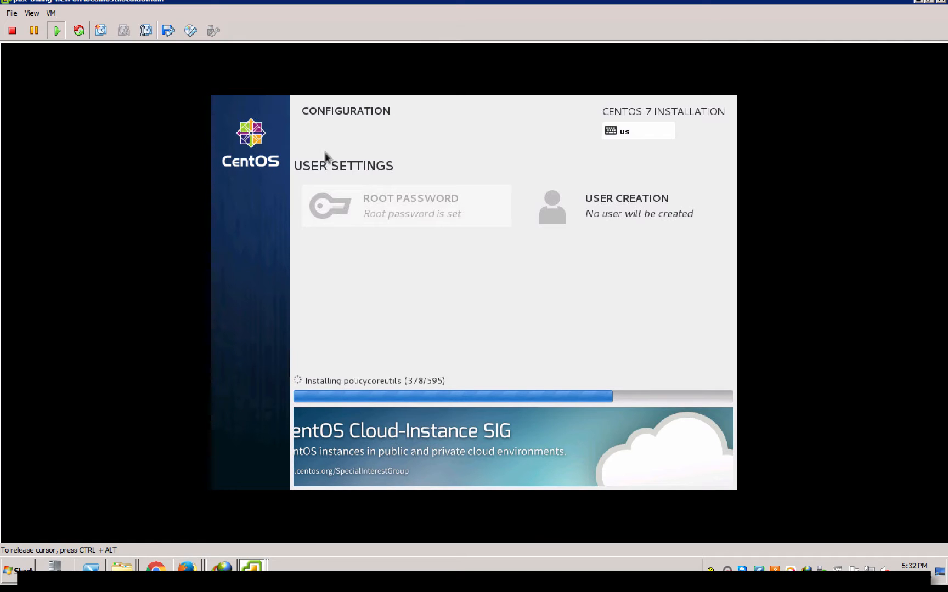
key("ctrl+alt")
left_click(756, 113)
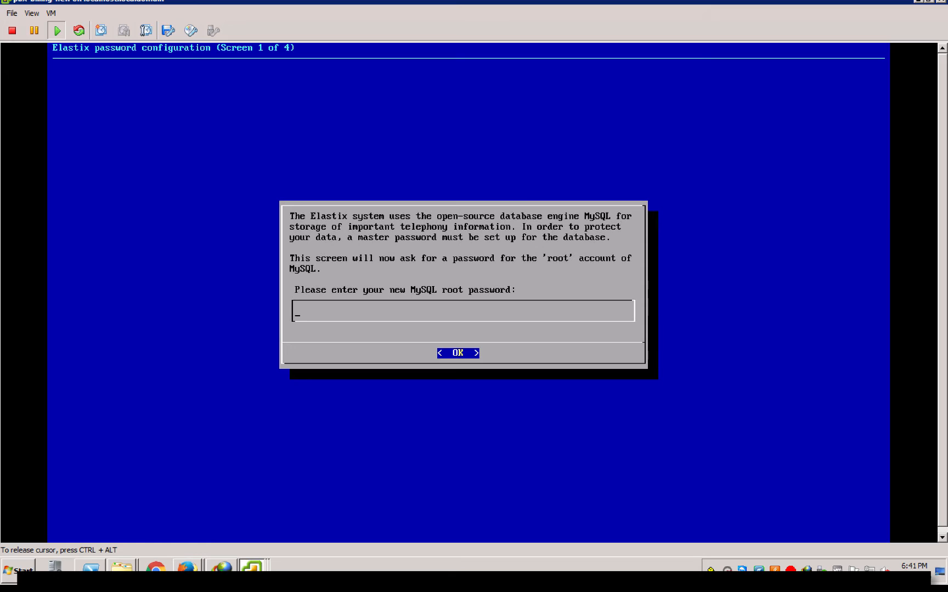
Enter the Elastix MySQL root password and the freePBX web admin password
type("**")
key("Return")
type("****")
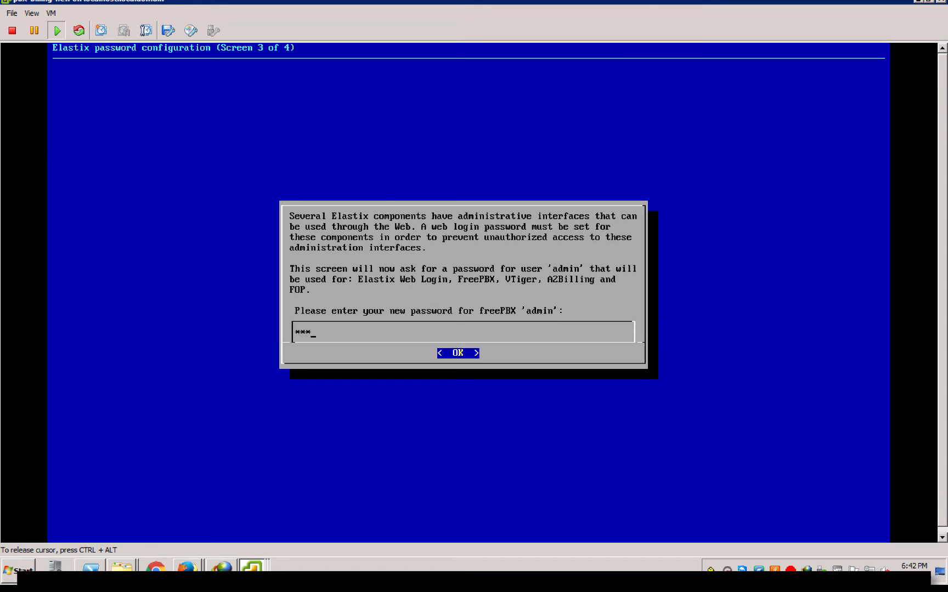
key("Return")
key("Return")
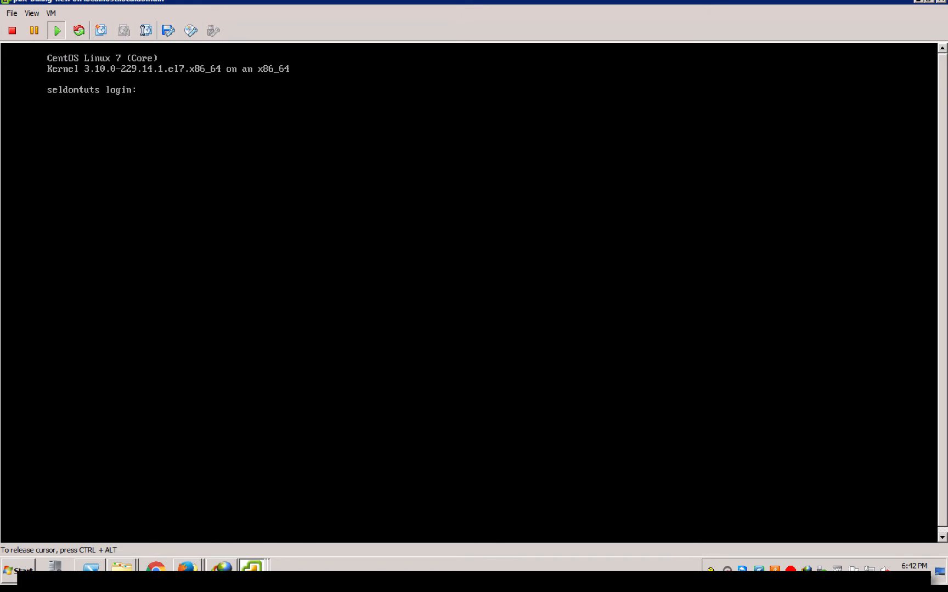
Log in to the Elastix console as root, retrying after the first failed attempt
type("root")
key("Return")
type("root")
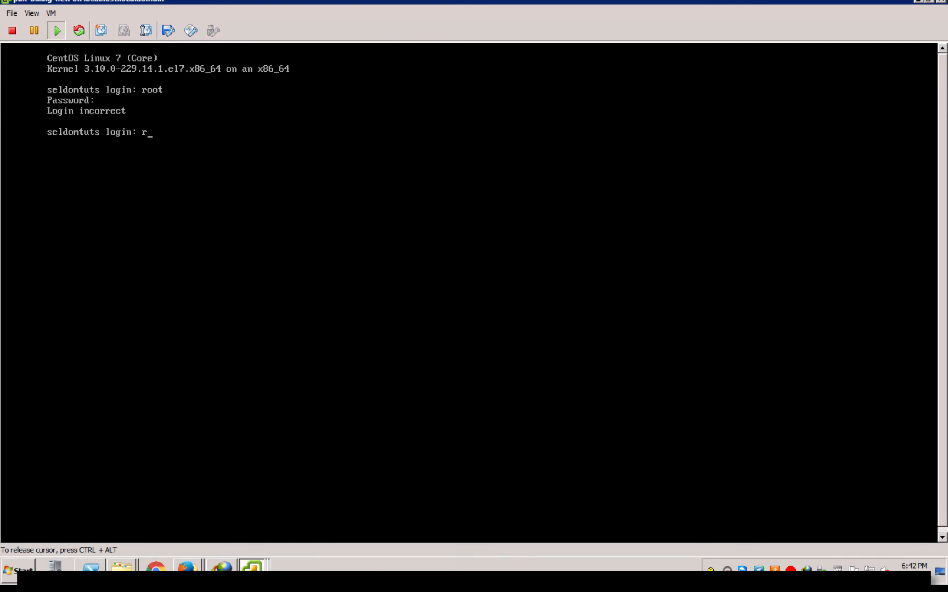
key("Return")
key("Return")
key("Return")
key("Return")
key("Return")
key("Return")
key("Return")
key("Return")
key("Return")
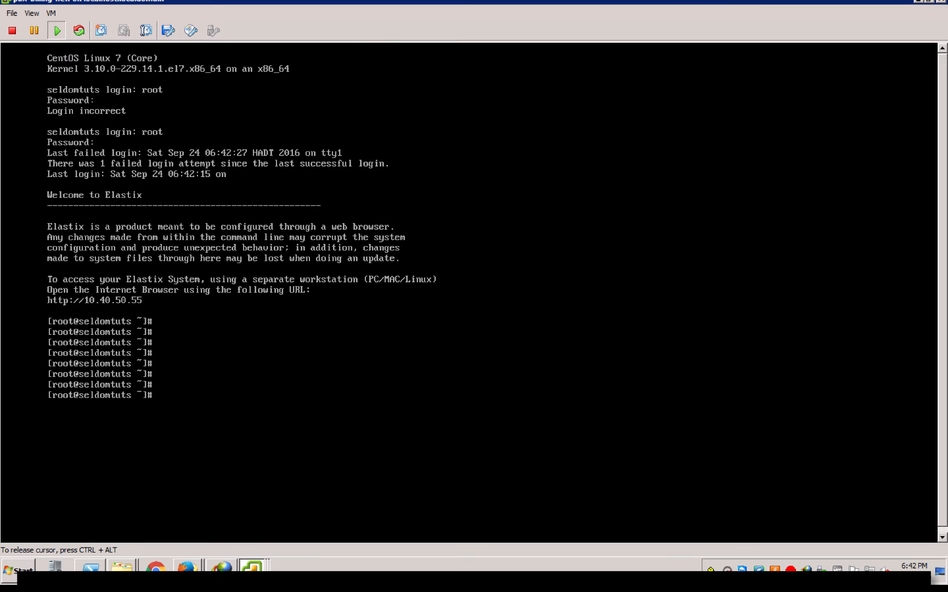
Ping 8.8.8.8 to confirm internet connectivity, then stop the ping
type("ping 8.8.8.8")
key("Return")
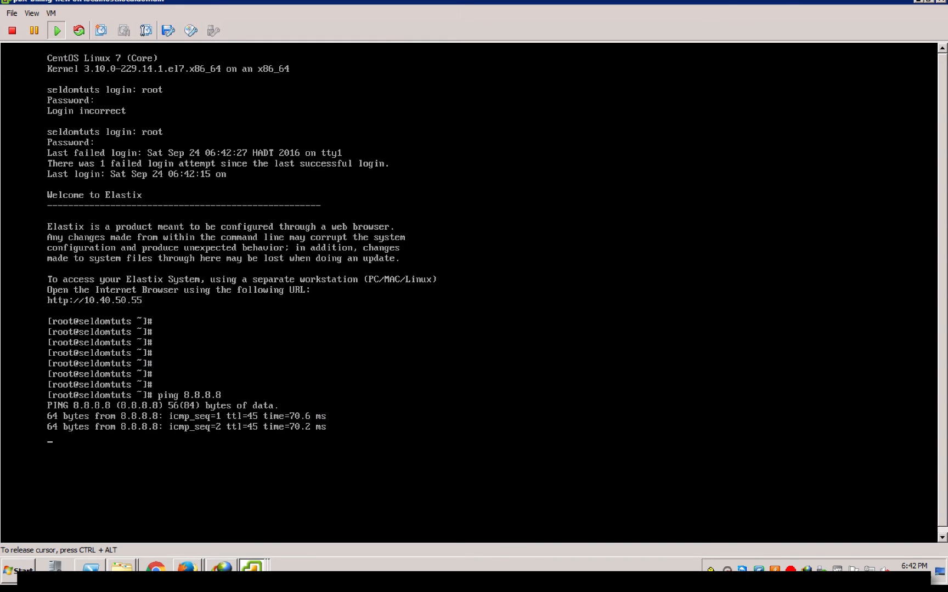
key("ctrl+c")
key("Return")
key("Return")
key("Return")
key("Return")
key("Return")
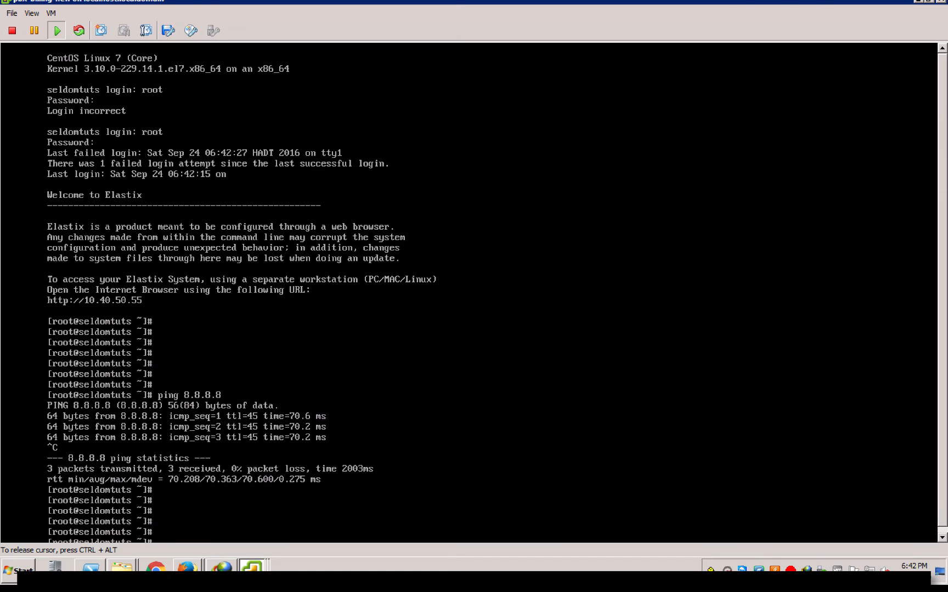
key("Return")
key("Return")
key("Return")
key("Return")
key("Return")
key("Return")
key("Return")
key("Return")
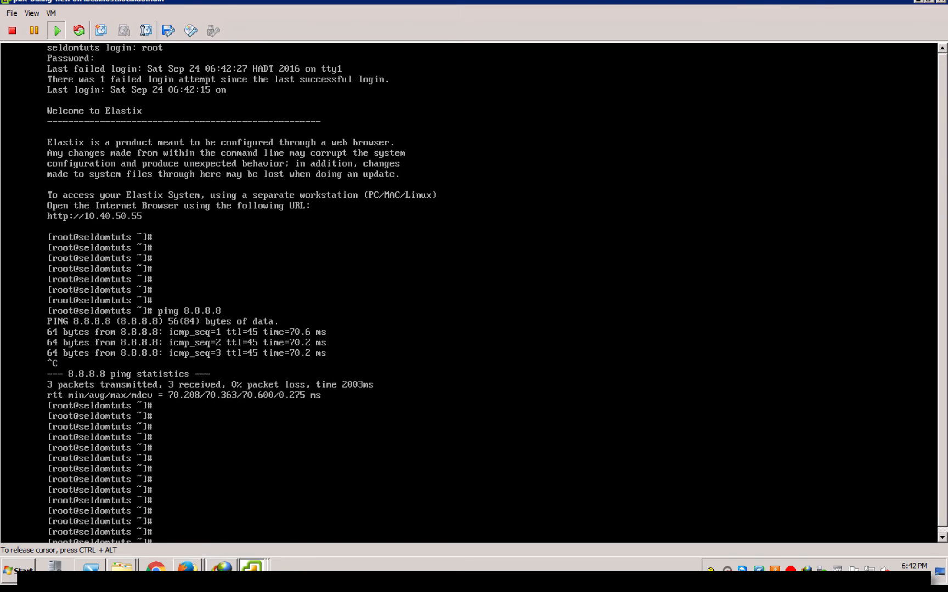
Run ifconfig to confirm eth0 has the address 10.40.50.55
type("ifconfig")
key("Return")
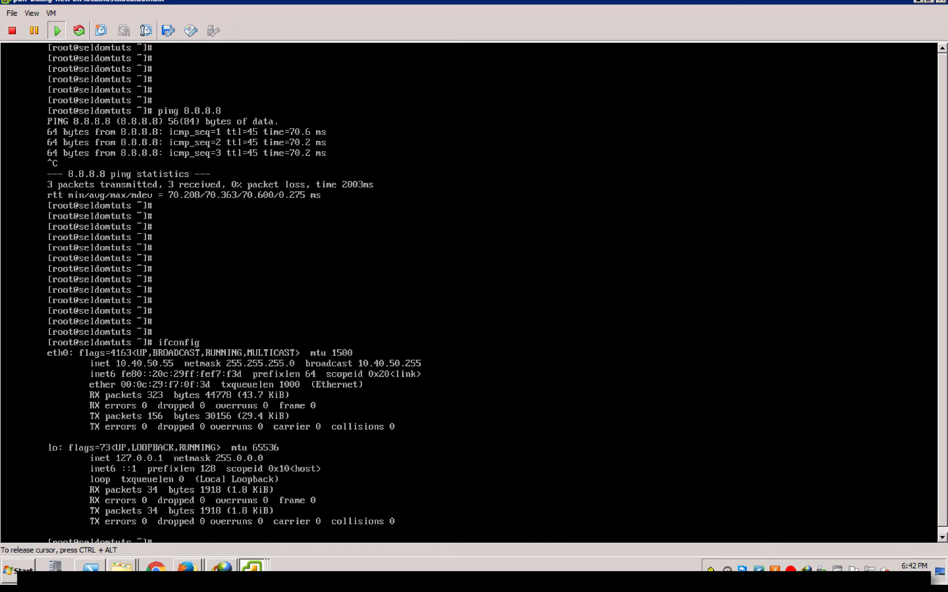
key("Return")
key("Return")
key("Return")
key("Return")
key("Return")
key("Return")
key("Return")
key("Return")
key("Return")
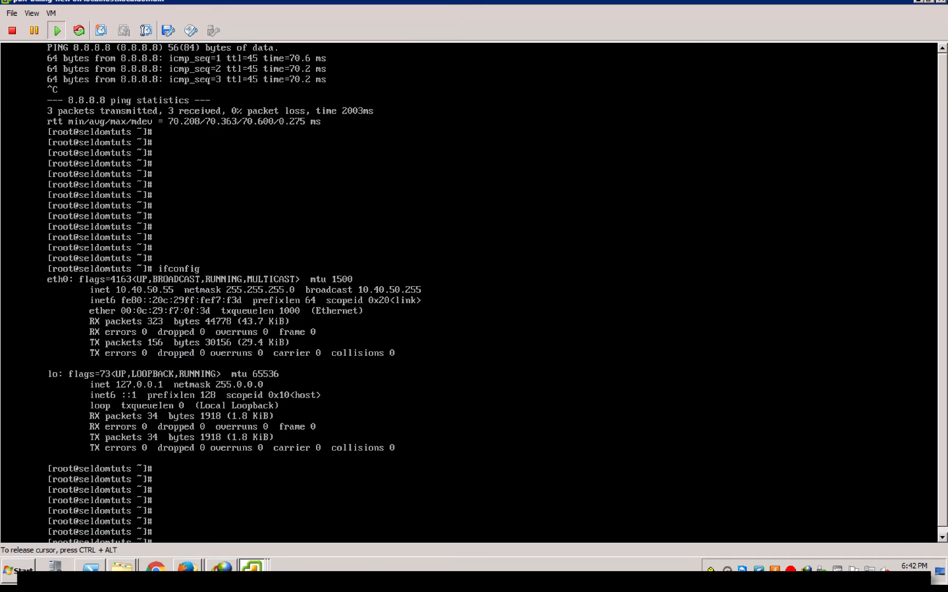
key("Return")
key("Return")
key("Return")
key("Return")
key("Return")
key("Return")
key("Return")
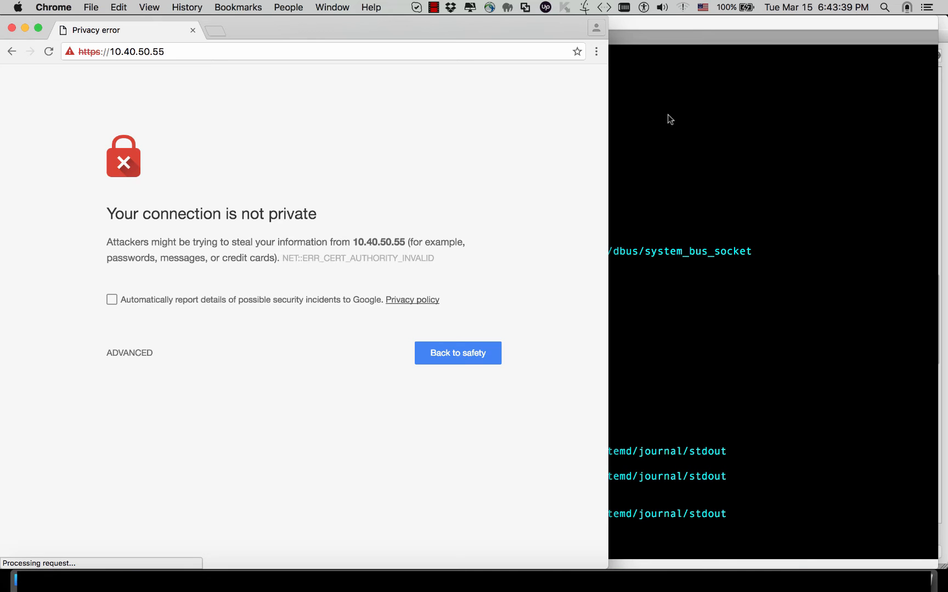
left_click(137, 354)
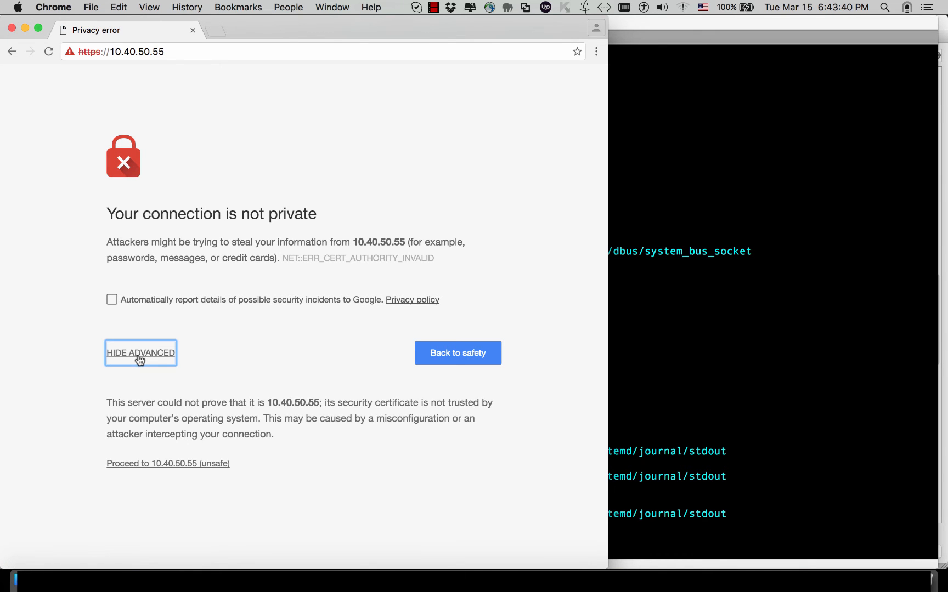
left_click(191, 464)
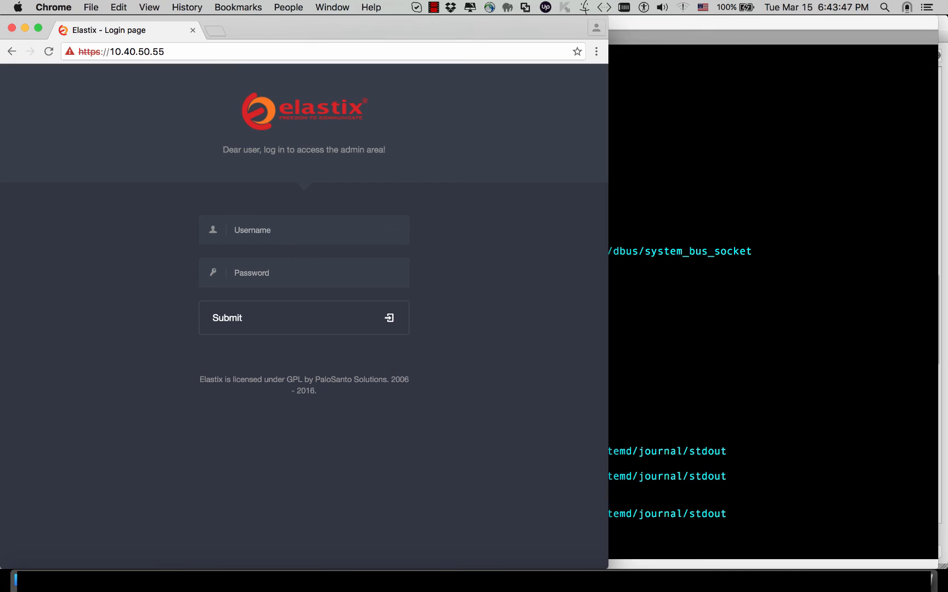
Sign in to the Elastix web interface as admin with its password
type("admin")
key("Tab")
type("••••")
key("Return")
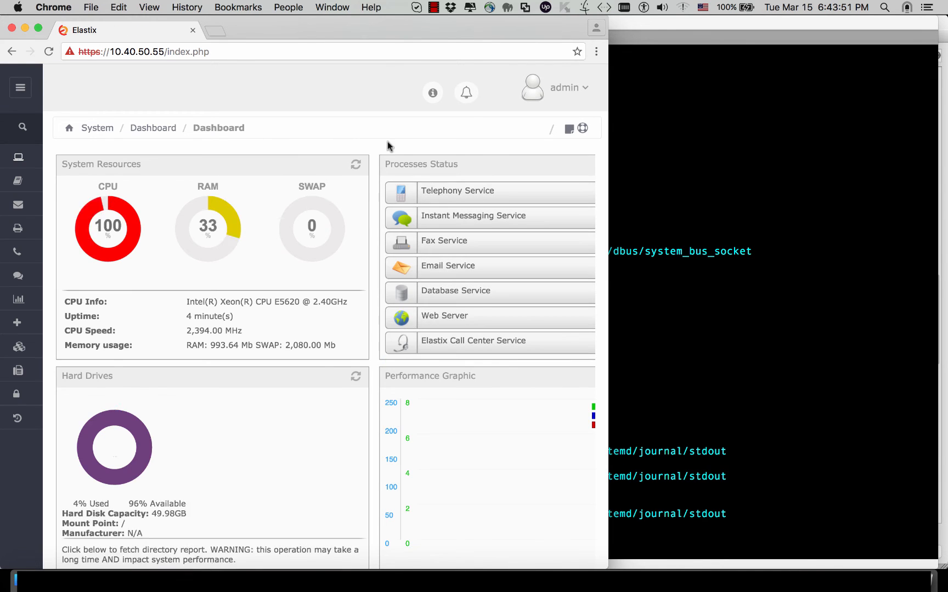
Widen the browser and scroll through the dashboard's resources and service statuses, then show the desktop
left_click_drag(608, 144, 938, 127)
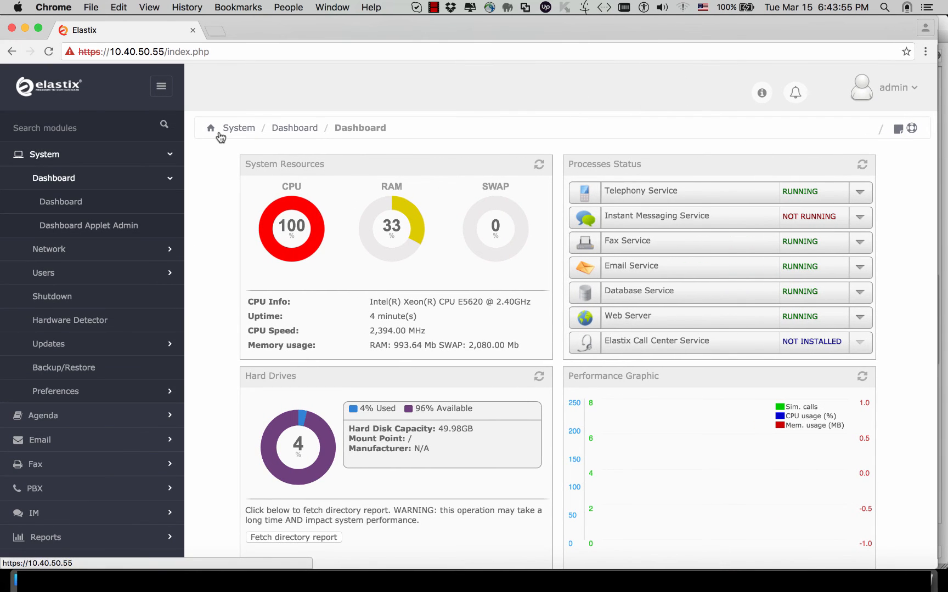
scroll(331, 377, "down", 5)
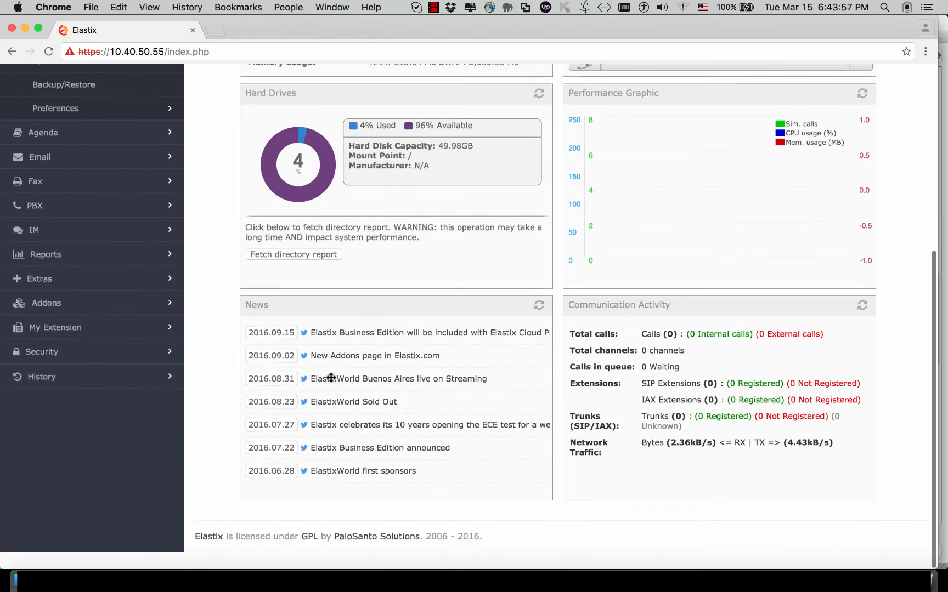
scroll(331, 378, "up", 5)
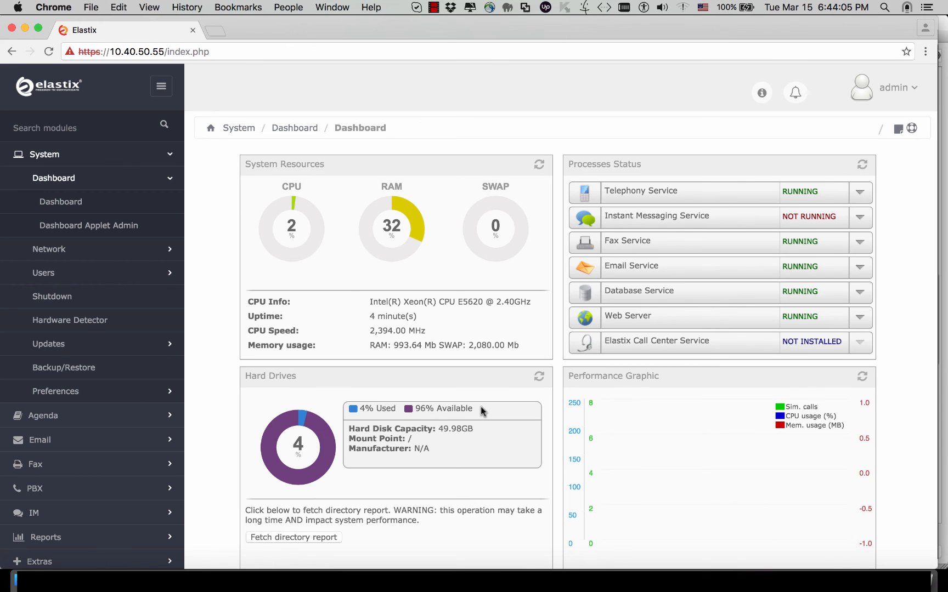
mouse_move(947, 0)
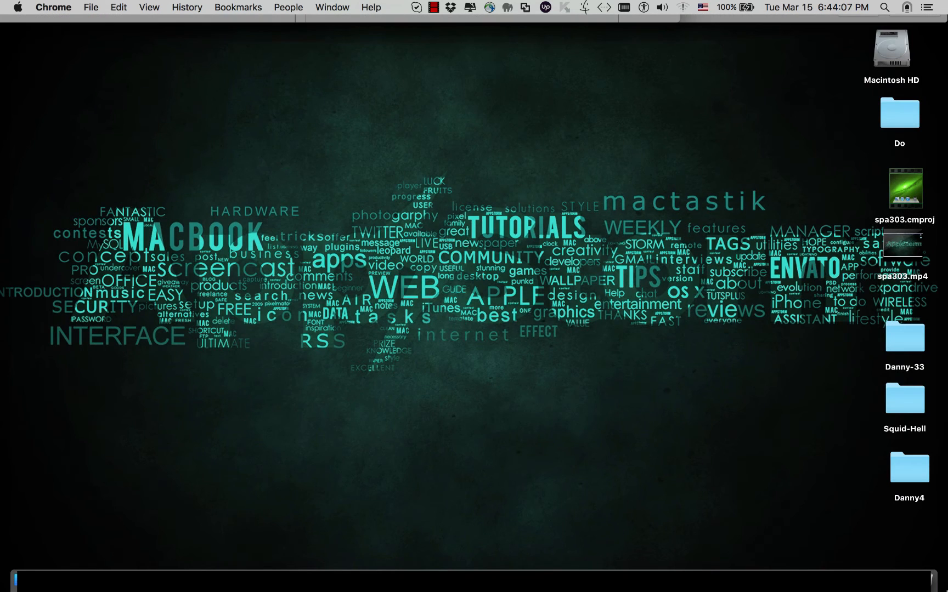